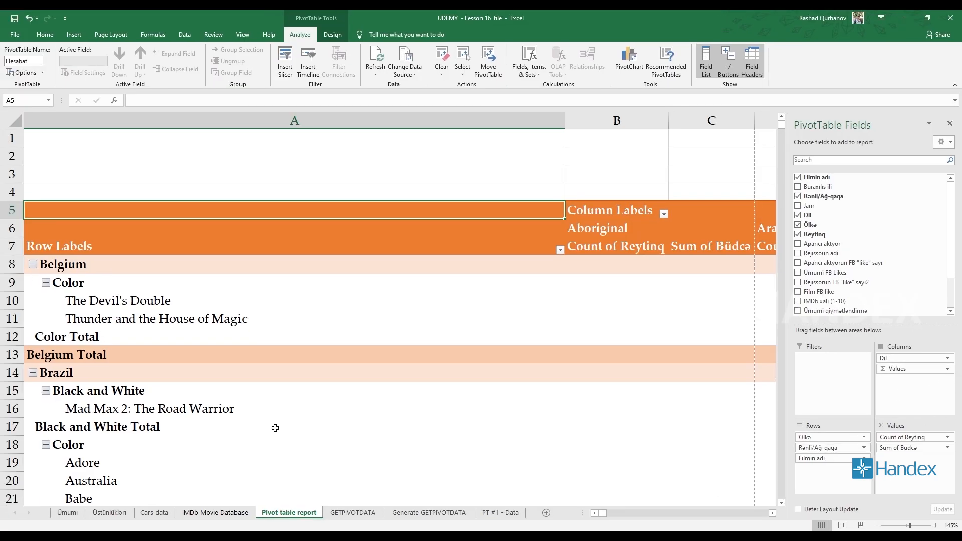
- Clear all fields from the Hesabat pivot table
{"action": "left_click", "coordinate": [441, 75]}
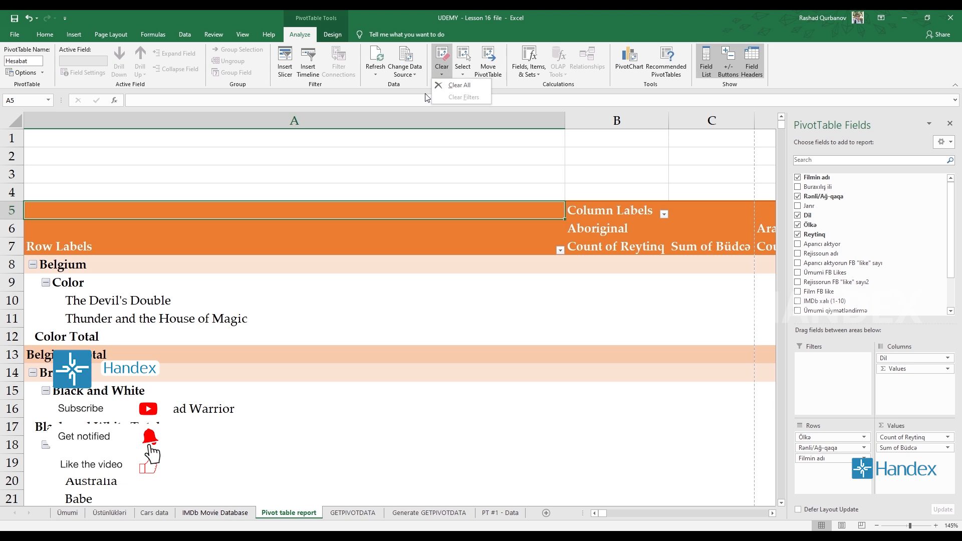
{"action": "left_click", "coordinate": [457, 85]}
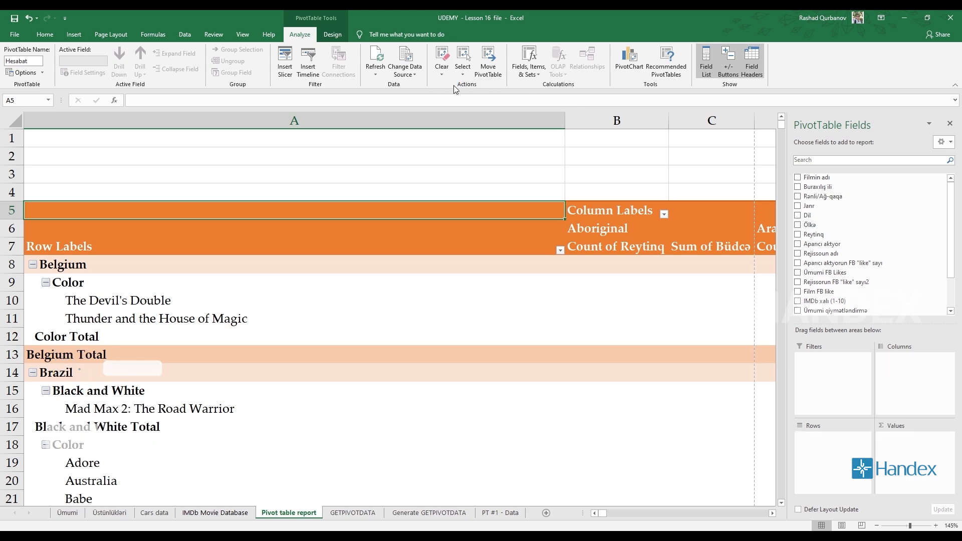
{"action": "scroll", "coordinate": [293, 288], "scroll_direction": "down", "scroll_amount": 3}
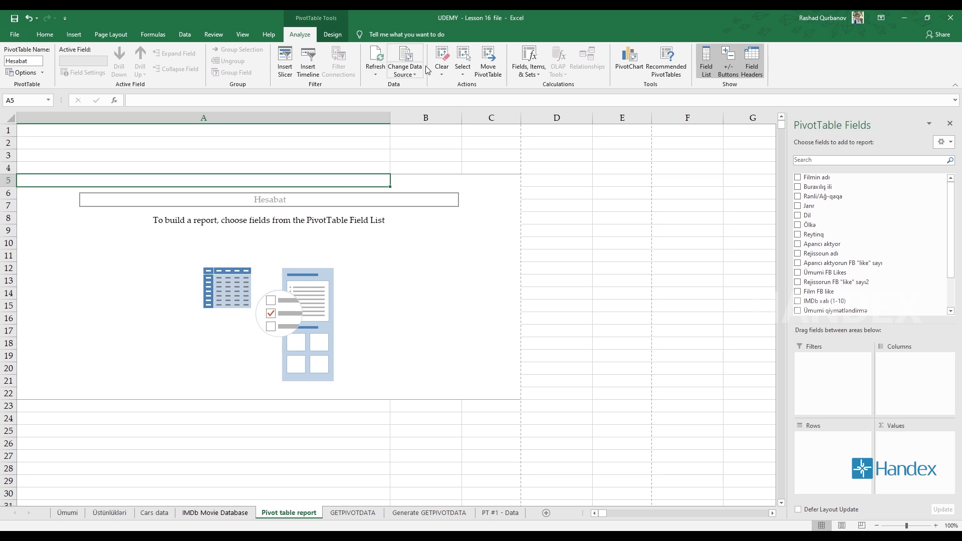
{"action": "left_click", "coordinate": [442, 74]}
{"action": "left_click", "coordinate": [452, 230]}
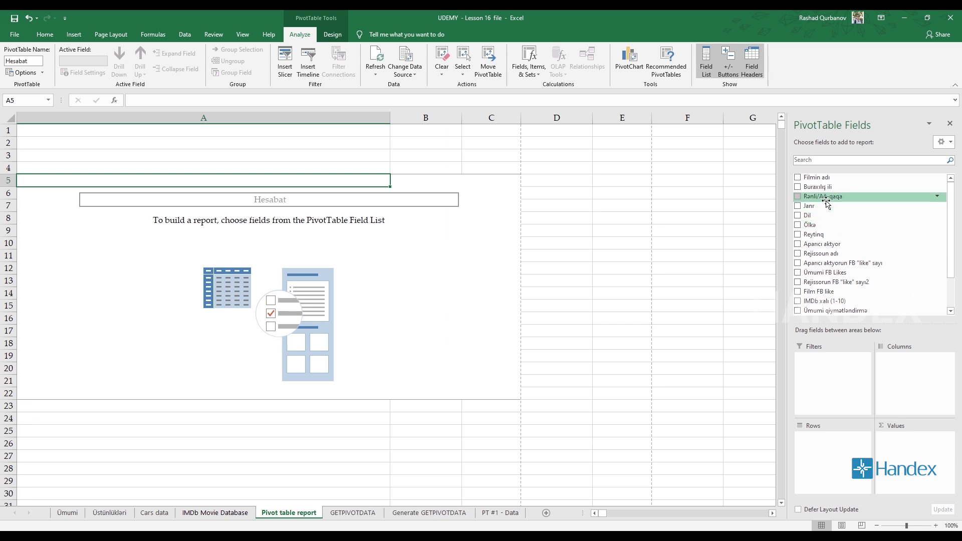
- Rebuild the pivot table with Janr as the row field and the sum of Büdcə as the values
{"action": "left_click_drag", "start_coordinate": [809, 206], "coordinate": [831, 458]}
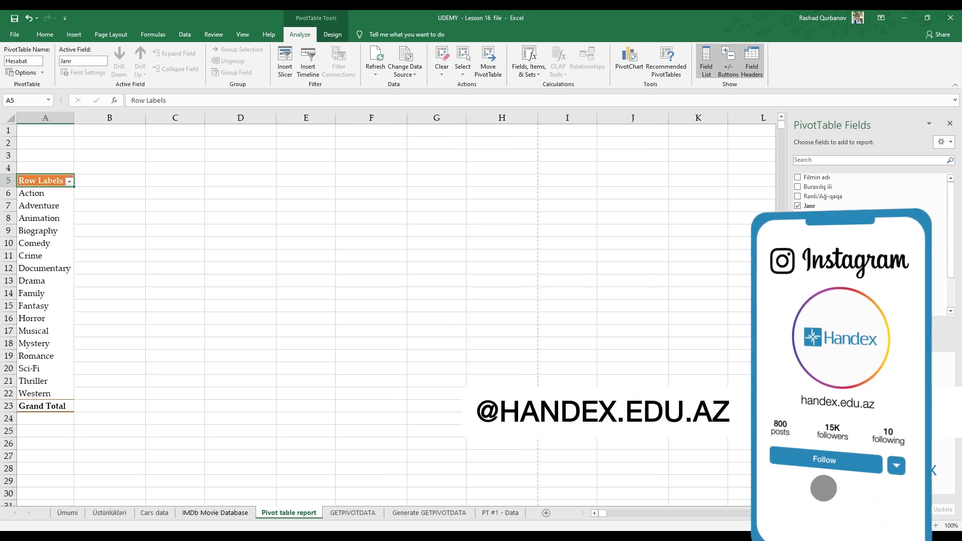
{"action": "scroll", "coordinate": [847, 291], "scroll_direction": "down", "scroll_amount": 2}
{"action": "left_click_drag", "start_coordinate": [813, 297], "coordinate": [913, 458]}
{"action": "scroll", "coordinate": [69, 328], "scroll_direction": "up", "scroll_amount": 2}
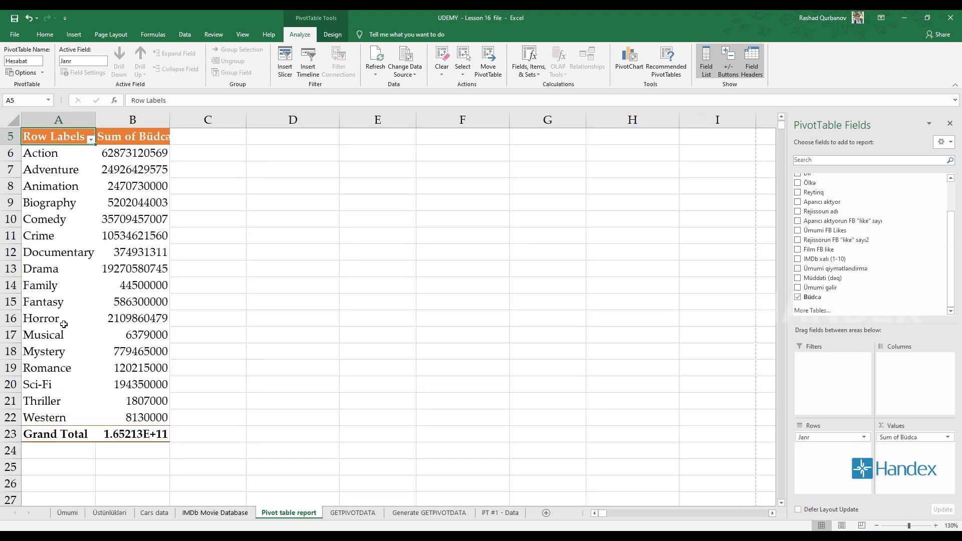
{"action": "scroll", "coordinate": [836, 195], "scroll_direction": "up", "scroll_amount": 2}
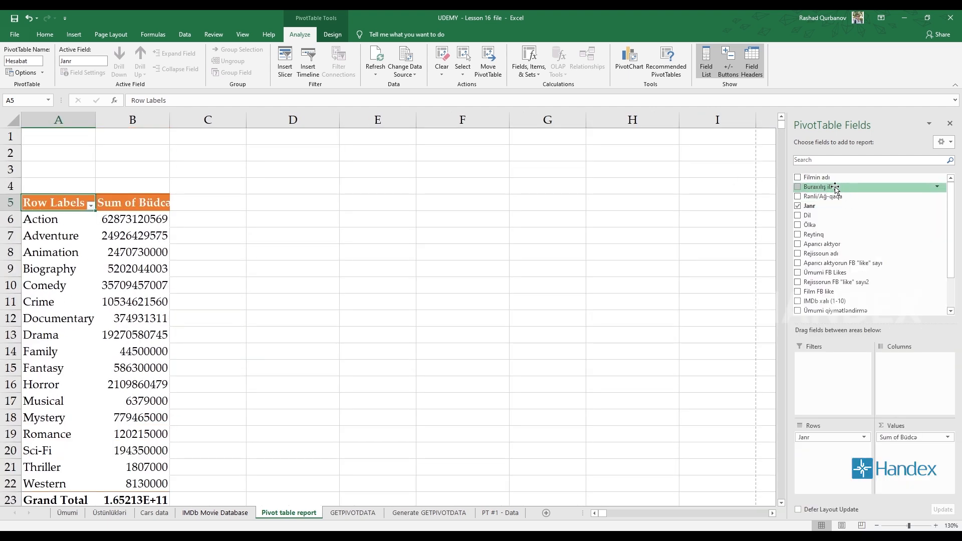
- Add Ölkə as a second row field beneath Janr in the pivot table
{"action": "left_click_drag", "start_coordinate": [828, 229], "coordinate": [832, 449]}
{"action": "scroll", "coordinate": [117, 352], "scroll_direction": "down", "scroll_amount": 6}
{"action": "scroll", "coordinate": [117, 352], "scroll_direction": "up", "scroll_amount": 6}
{"action": "scroll", "coordinate": [841, 250], "scroll_direction": "up", "scroll_amount": 1}
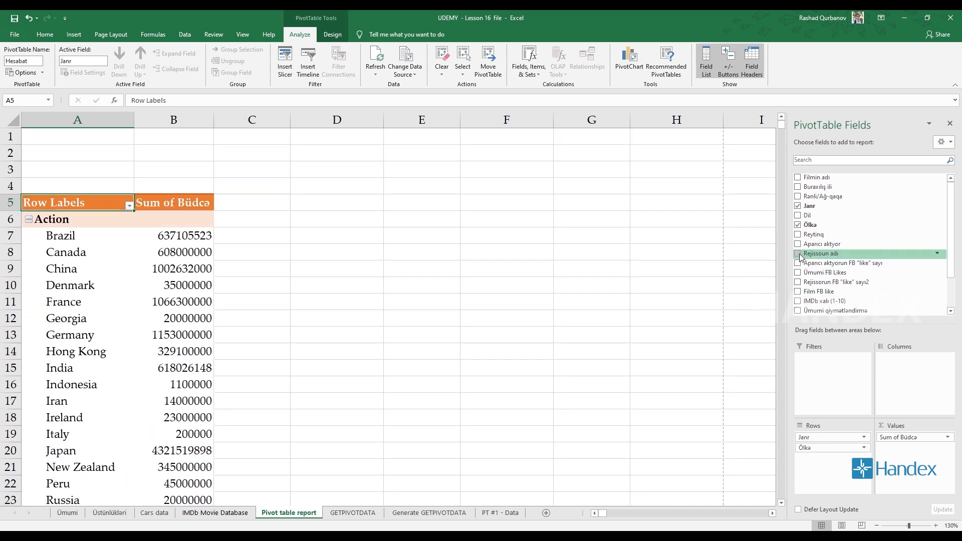
- Add Rənli/Ağ-qaqa and Dil as report filters above the pivot table
{"action": "left_click_drag", "start_coordinate": [834, 196], "coordinate": [831, 358]}
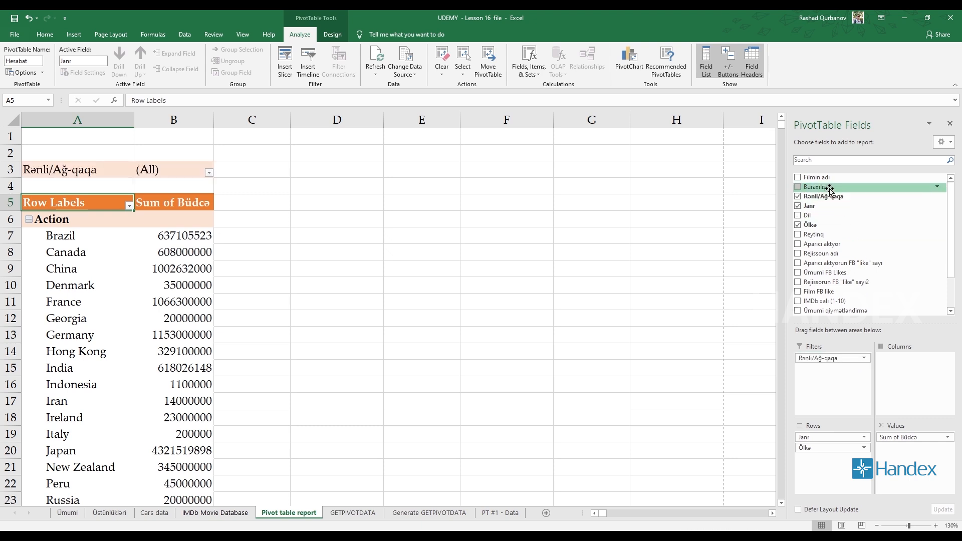
{"action": "left_click_drag", "start_coordinate": [808, 216], "coordinate": [846, 381]}
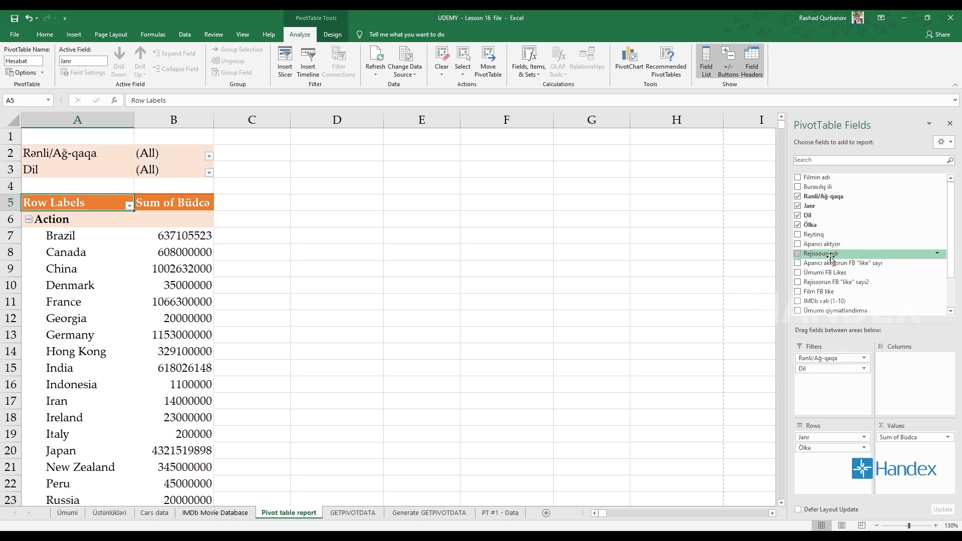
{"action": "scroll", "coordinate": [830, 257], "scroll_direction": "down", "scroll_amount": 2}
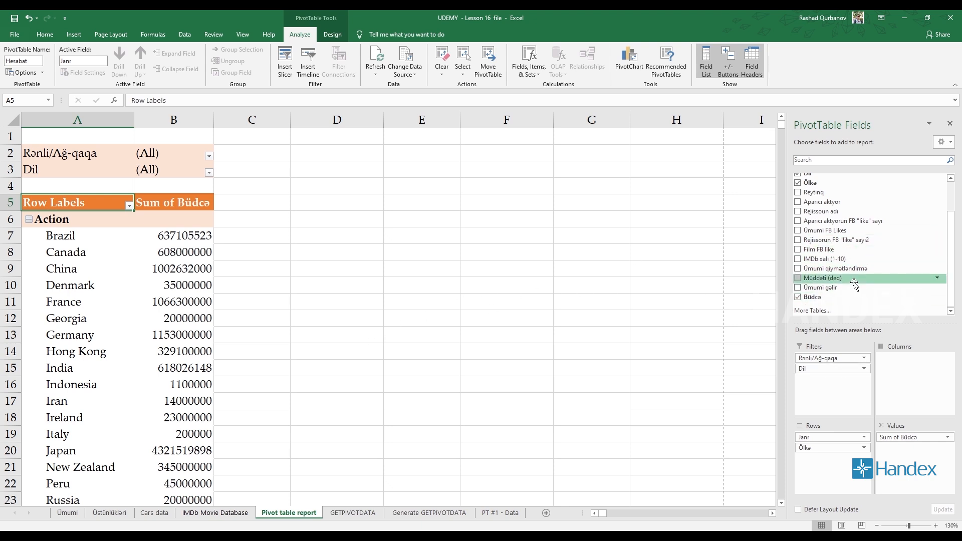
{"action": "scroll", "coordinate": [852, 278], "scroll_direction": "up", "scroll_amount": 2}
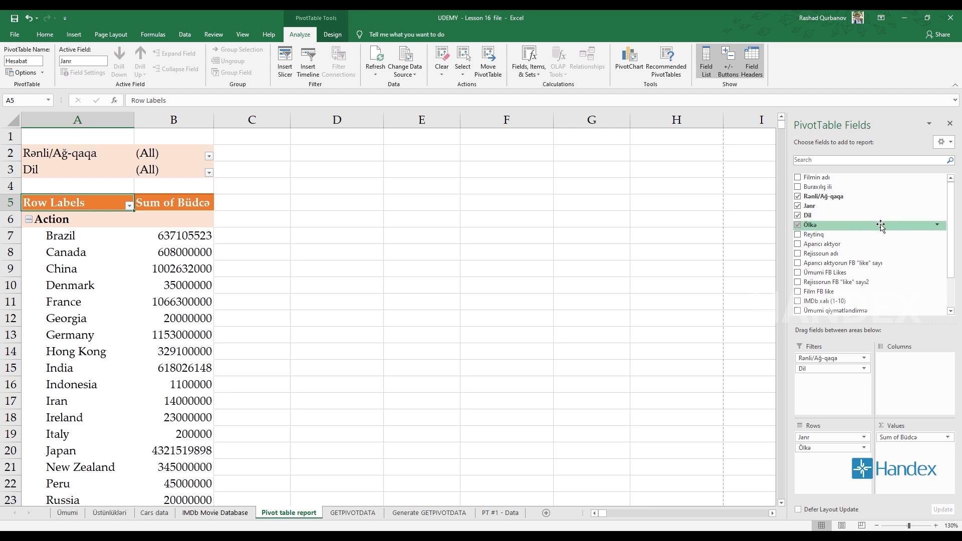
- Filter the pivot table to Color in the Rənli/Ağ-qaqa report filter
{"action": "left_click", "coordinate": [210, 156]}
{"action": "left_click", "coordinate": [124, 196]}
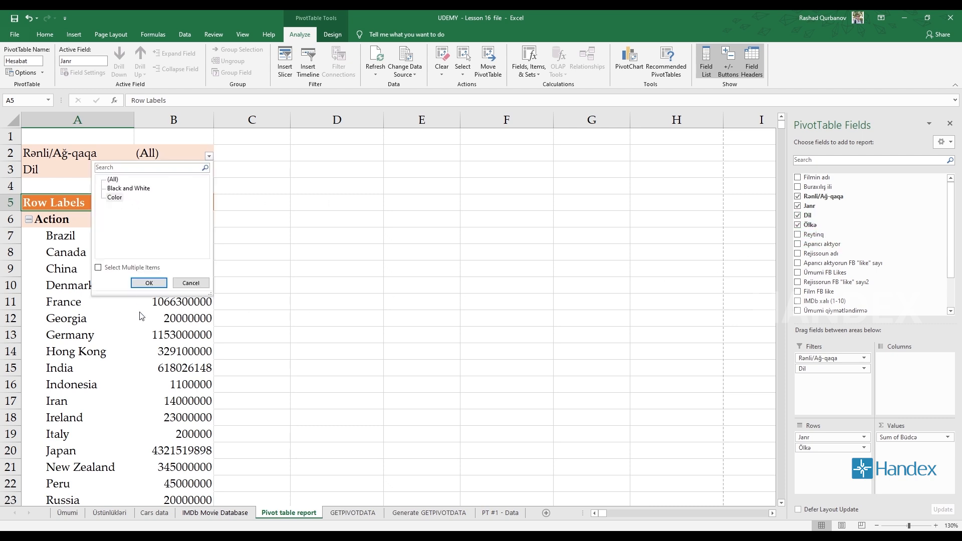
{"action": "left_click", "coordinate": [147, 286]}
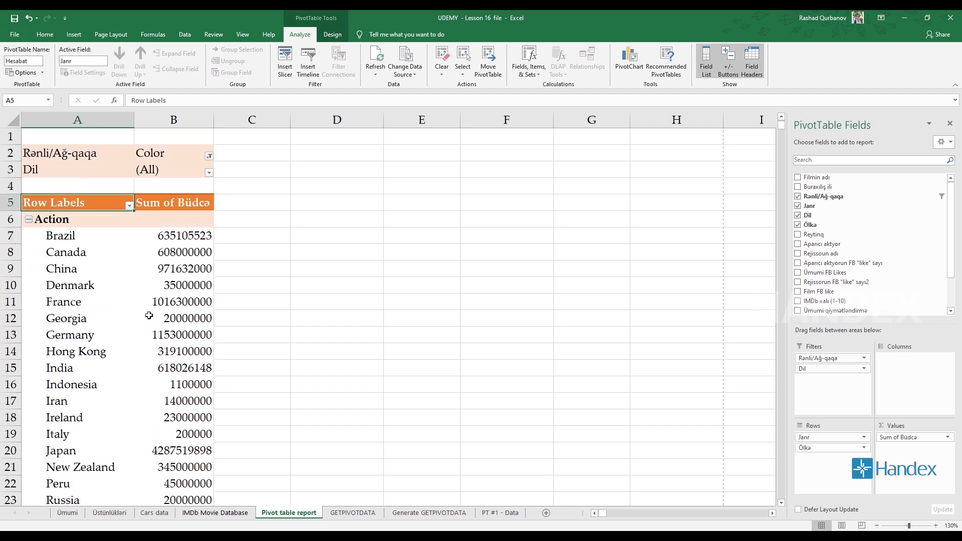
- Allow multiple items in the Dil report filter and keep only Italian and Japanese
{"action": "left_click", "coordinate": [209, 173]}
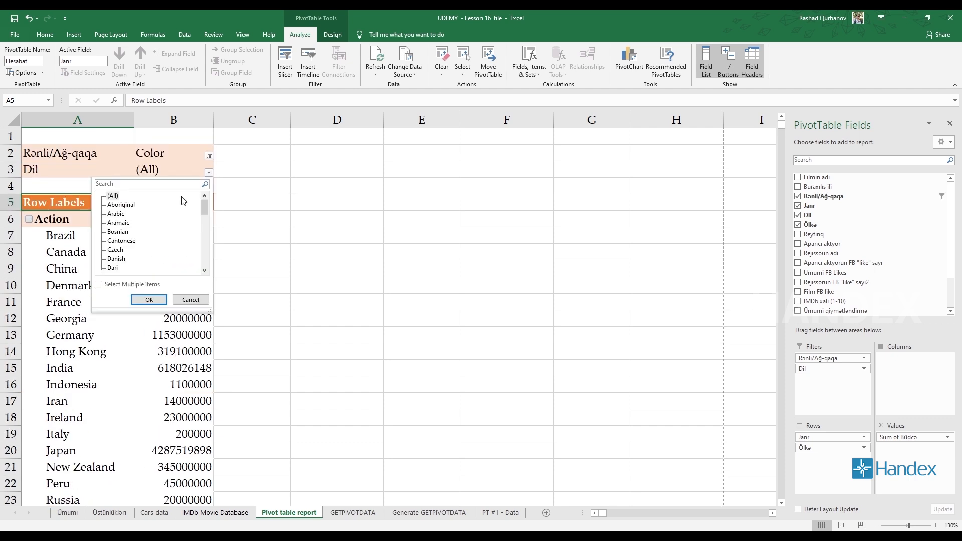
{"action": "left_click", "coordinate": [99, 285]}
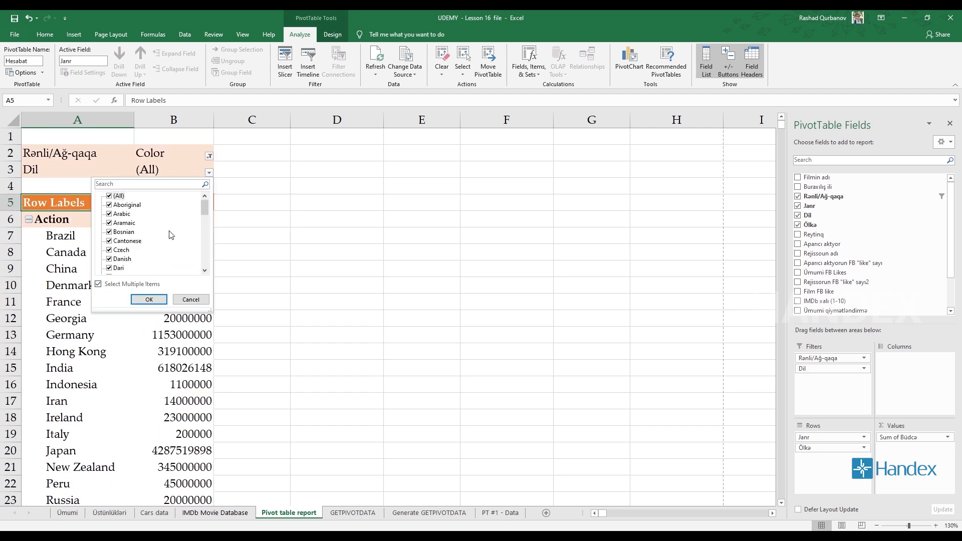
{"action": "left_click", "coordinate": [116, 197]}
{"action": "scroll", "coordinate": [161, 237], "scroll_direction": "down", "scroll_amount": 5}
{"action": "left_click", "coordinate": [111, 250]}
{"action": "left_click", "coordinate": [109, 241]}
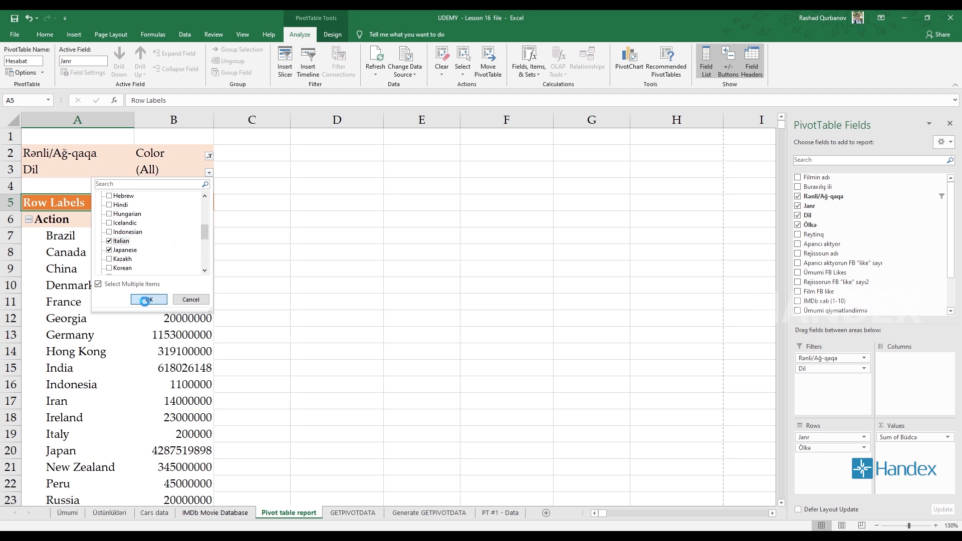
{"action": "left_click", "coordinate": [149, 299]}
{"action": "scroll", "coordinate": [154, 317], "scroll_direction": "down", "scroll_amount": 7}
{"action": "scroll", "coordinate": [153, 318], "scroll_direction": "up", "scroll_amount": 7}
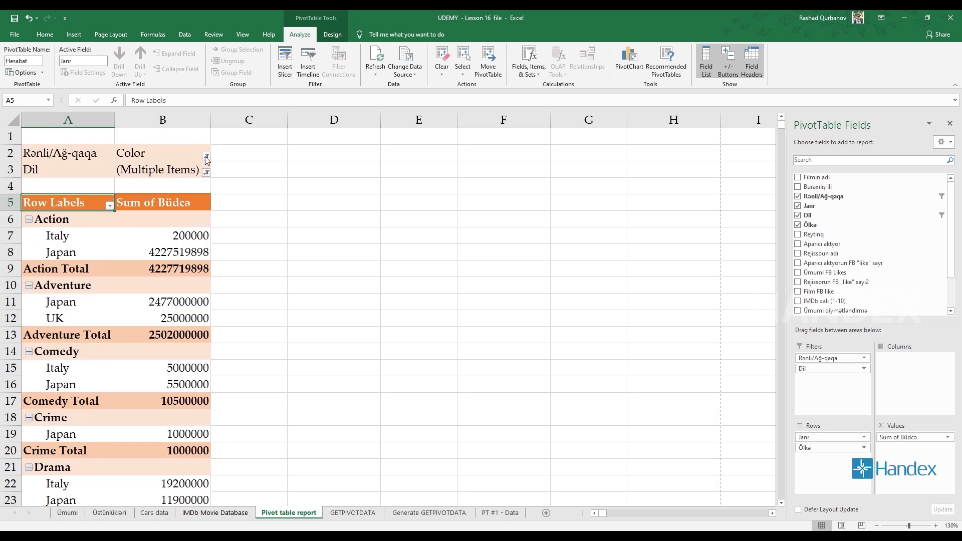
- Clear the pivot table's filters and remove Rənli/Ağ-qaqa and Dil from the report filters
{"action": "left_click", "coordinate": [205, 157]}
{"action": "key", "text": "Escape"}
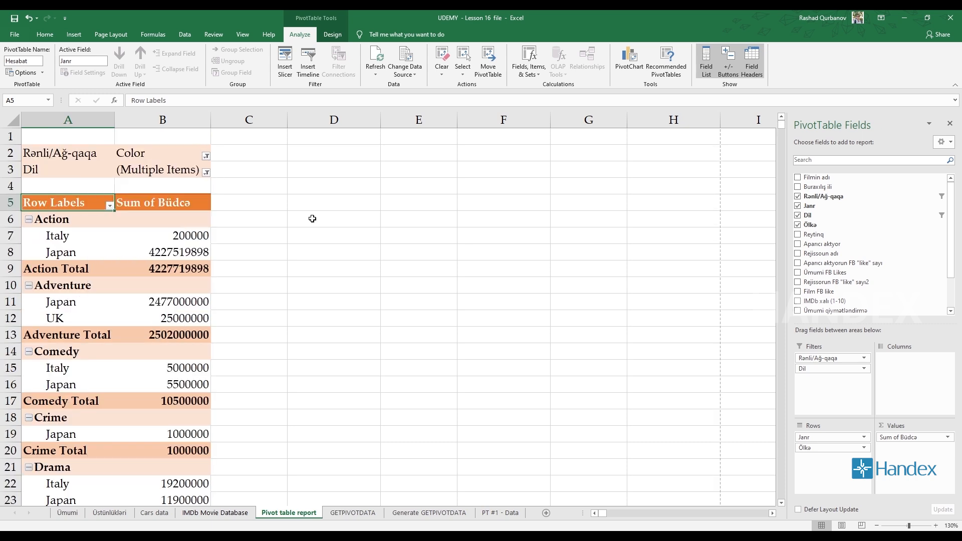
{"action": "left_click", "coordinate": [942, 196]}
{"action": "key", "text": "Escape"}
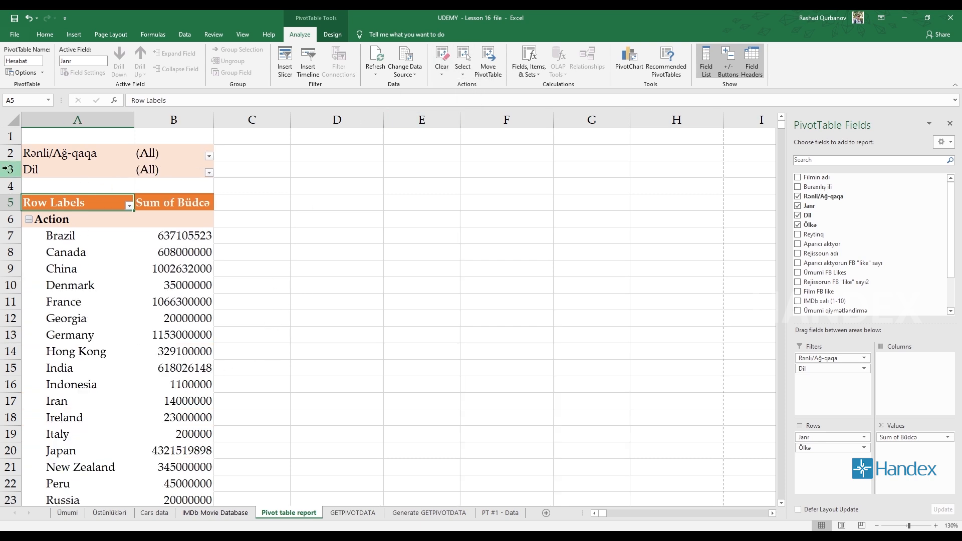
{"action": "left_click_drag", "start_coordinate": [814, 368], "coordinate": [857, 243]}
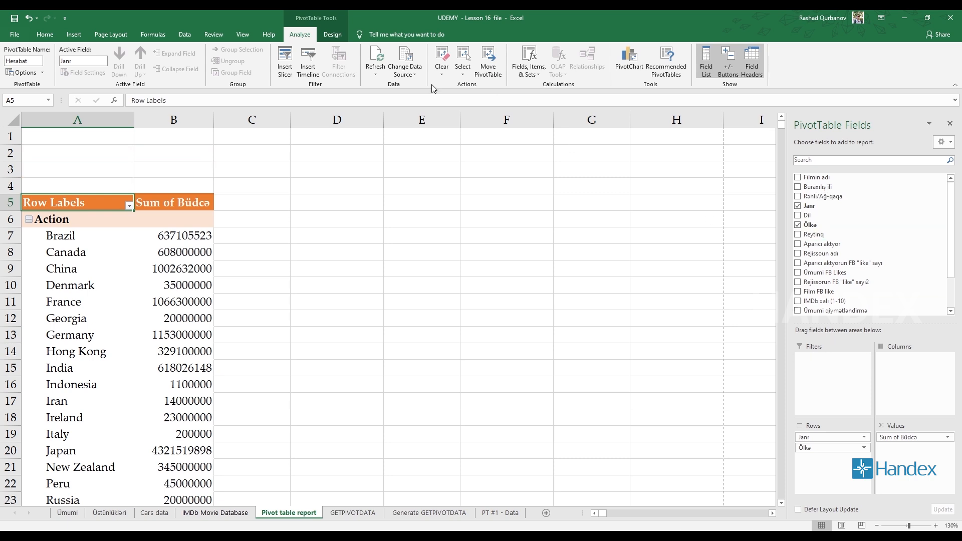
- Select the entire pivot table with the PivotTable Select command
{"action": "left_click", "coordinate": [462, 76]}
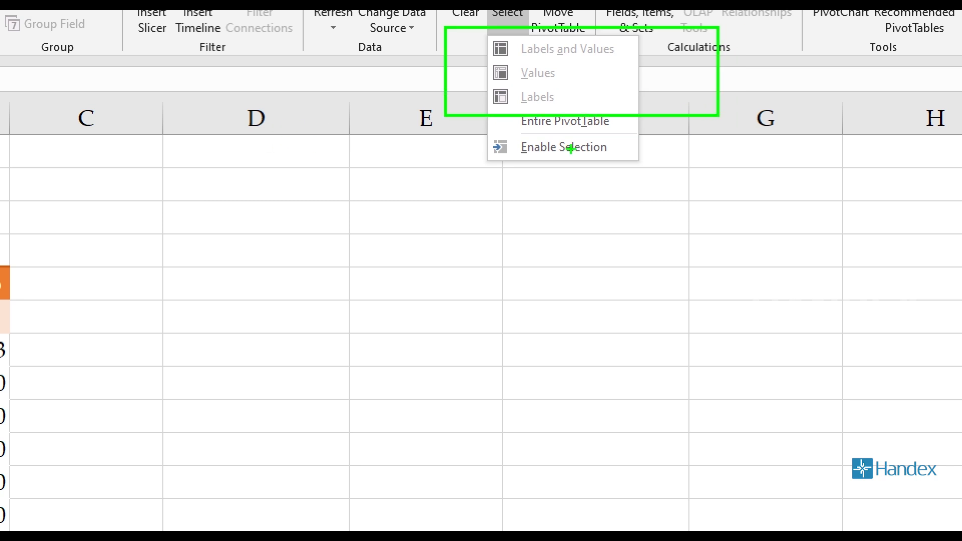
{"action": "key", "text": "Escape"}
{"action": "left_click", "coordinate": [130, 282]}
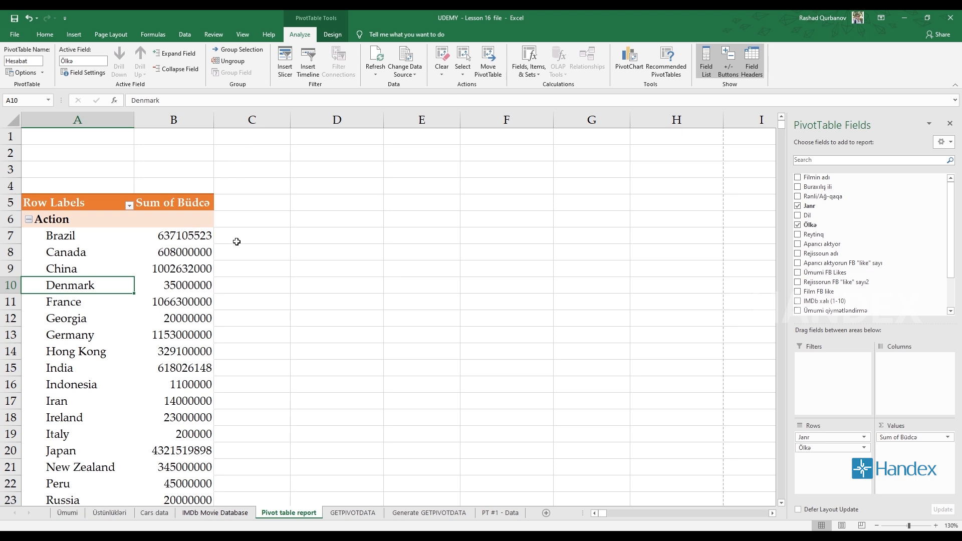
{"action": "left_click", "coordinate": [237, 264]}
{"action": "left_click", "coordinate": [118, 249]}
{"action": "left_click", "coordinate": [61, 223]}
{"action": "left_click", "coordinate": [159, 235]}
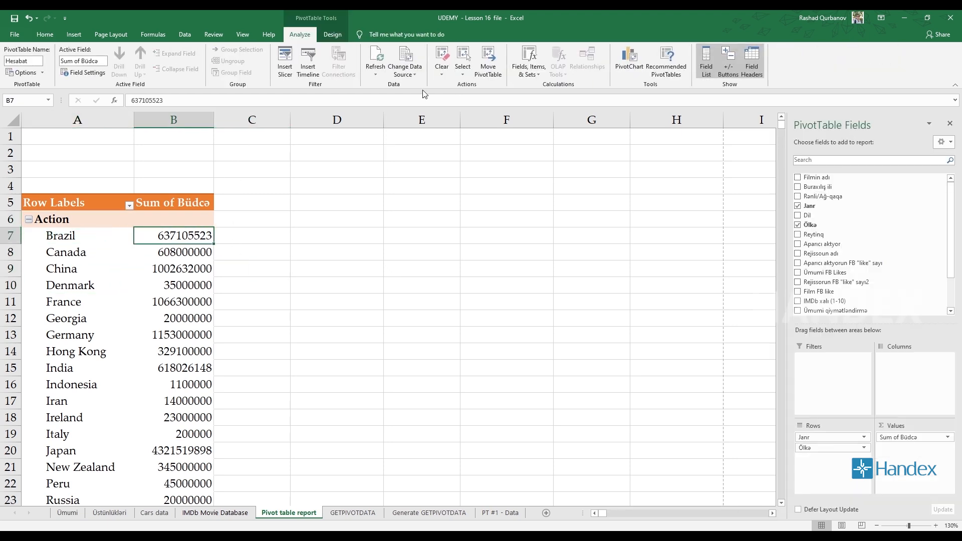
{"action": "left_click", "coordinate": [463, 65]}
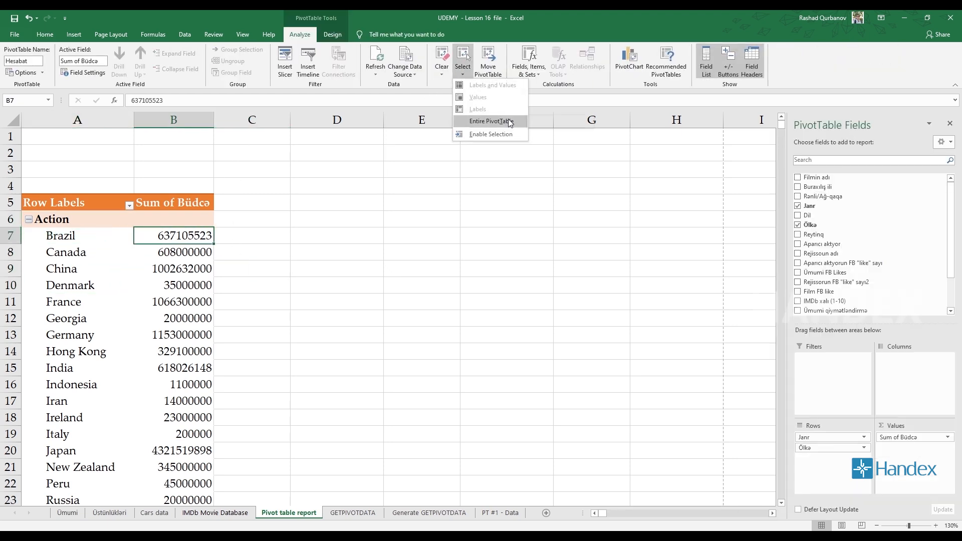
{"action": "left_click", "coordinate": [509, 122]}
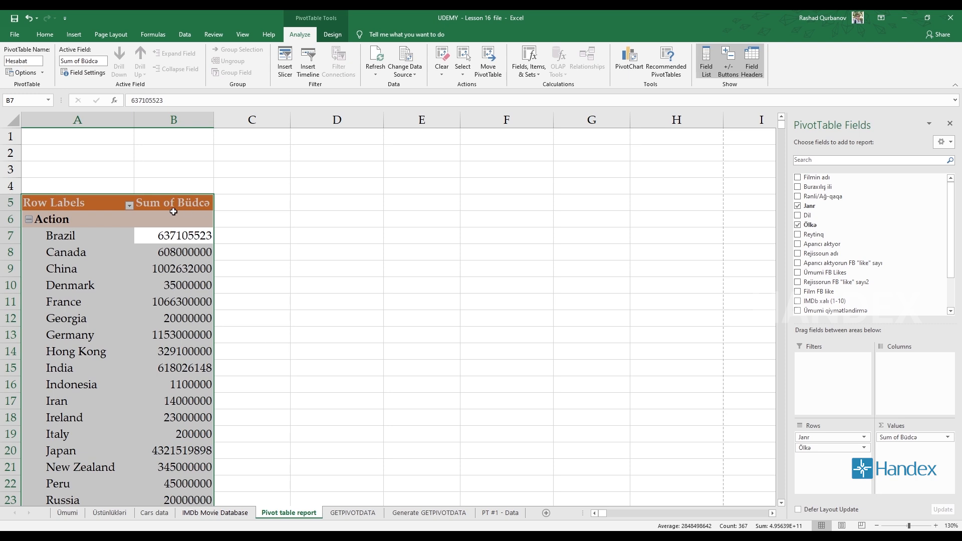
{"action": "left_click", "coordinate": [462, 65]}
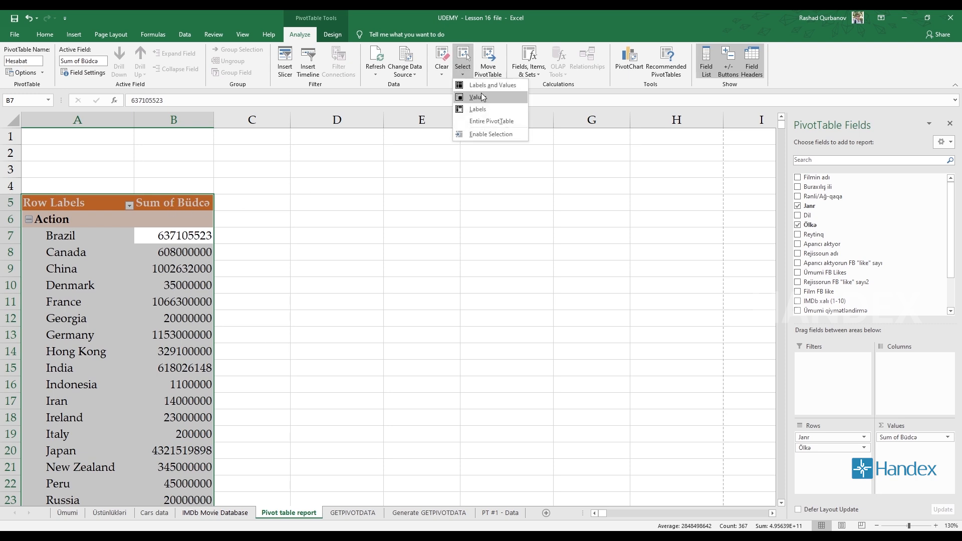
{"action": "left_click", "coordinate": [247, 230]}
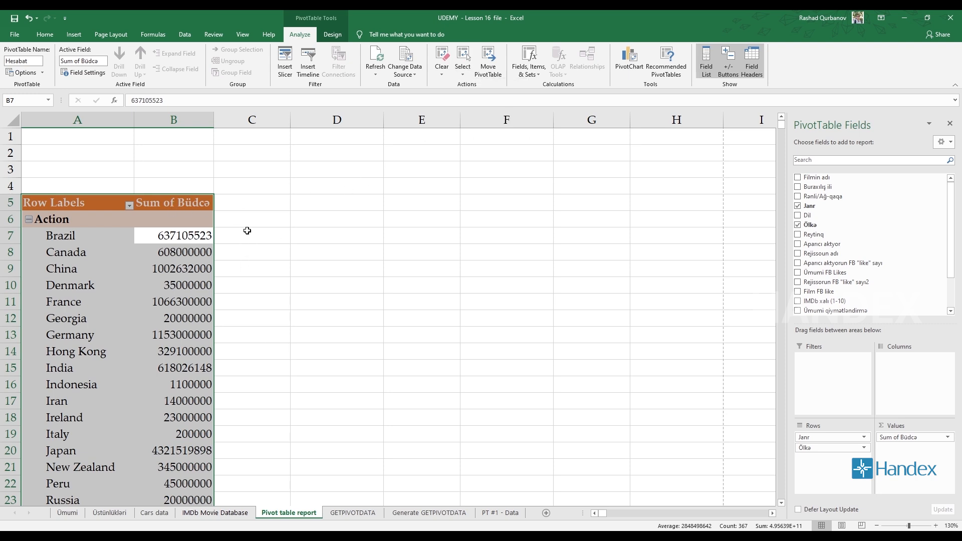
- Select the whole pivot table starting from one of its value cells and copy it
{"action": "left_click", "coordinate": [158, 270]}
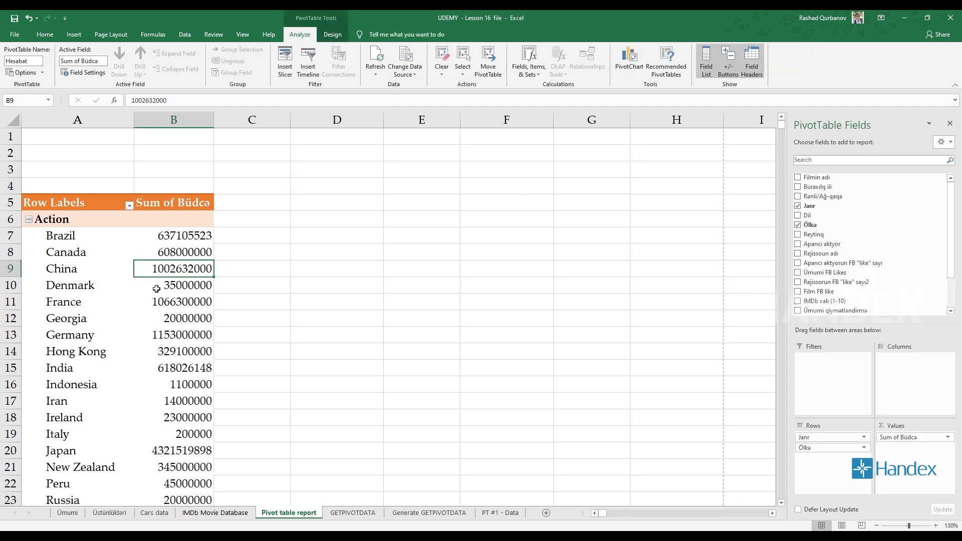
{"action": "key", "text": "ctrl+a"}
{"action": "scroll", "coordinate": [163, 288], "scroll_direction": "down", "scroll_amount": 6}
{"action": "scroll", "coordinate": [165, 287], "scroll_direction": "up", "scroll_amount": 6}
{"action": "left_click", "coordinate": [69, 273]}
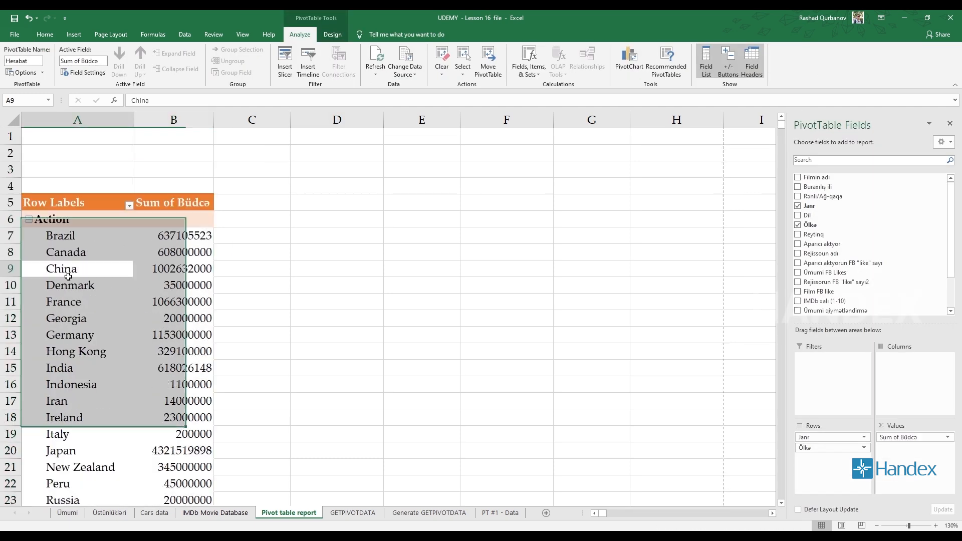
{"action": "left_click", "coordinate": [161, 279]}
{"action": "key", "text": "ctrl+a"}
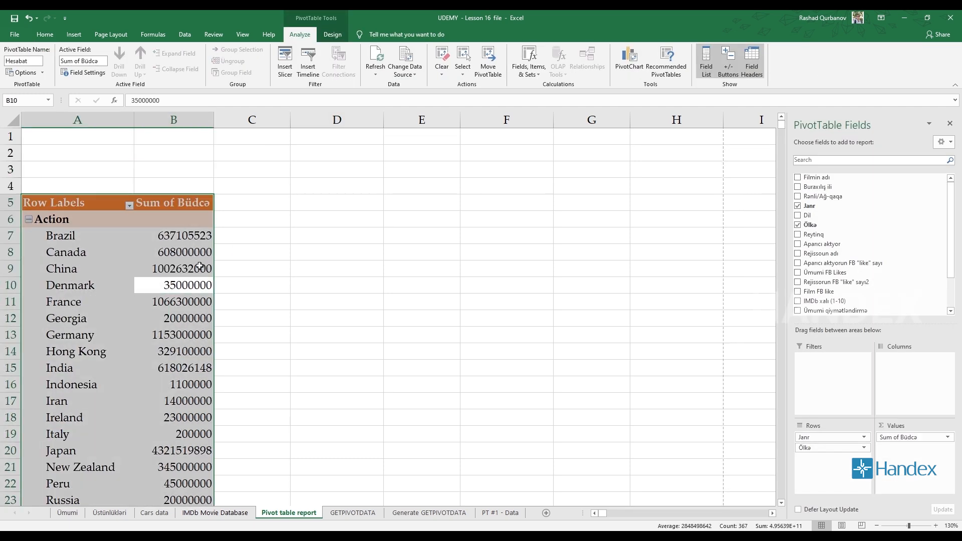
{"action": "key", "text": "ctrl+c"}
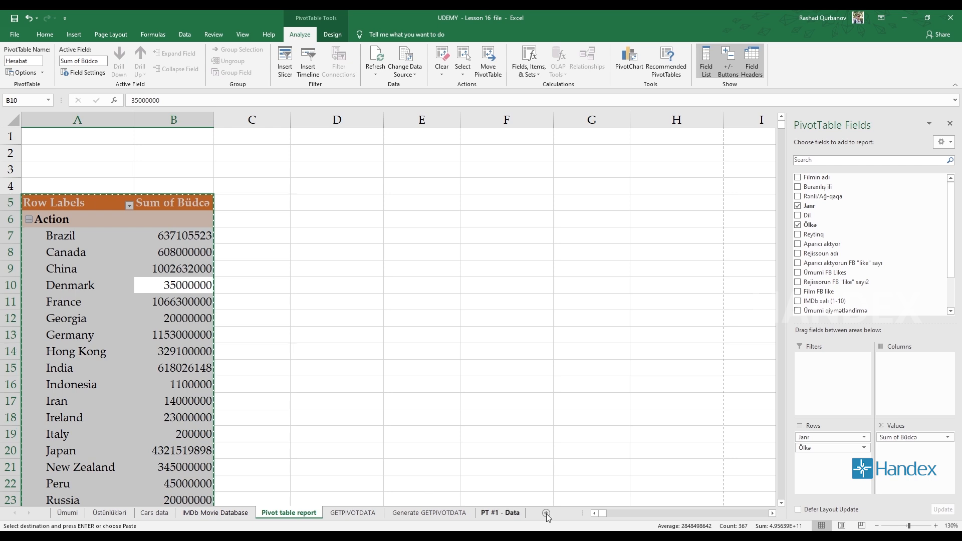
- Paste the copied pivot table at cell D5 of the same sheet
{"action": "left_click", "coordinate": [388, 202]}
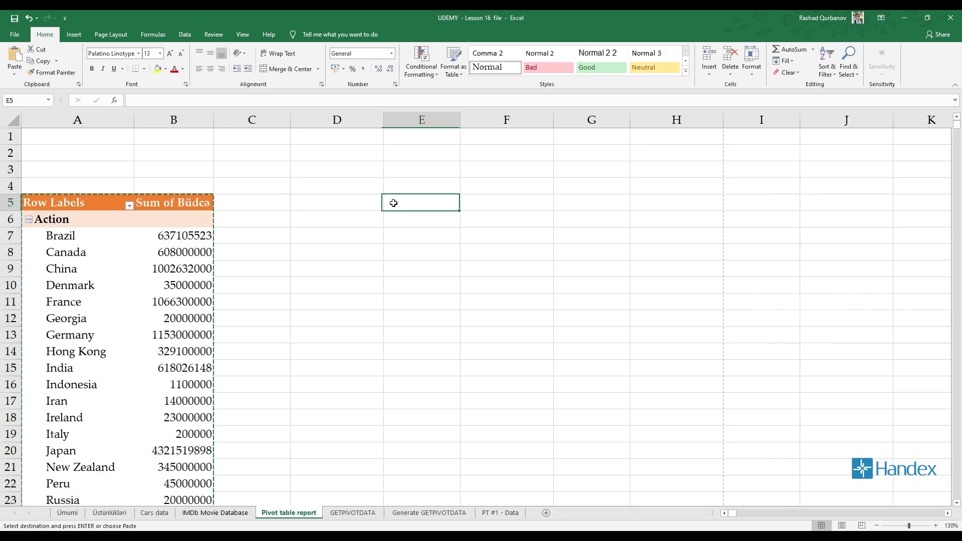
{"action": "left_click", "coordinate": [362, 203]}
{"action": "key", "text": "ctrl+v"}
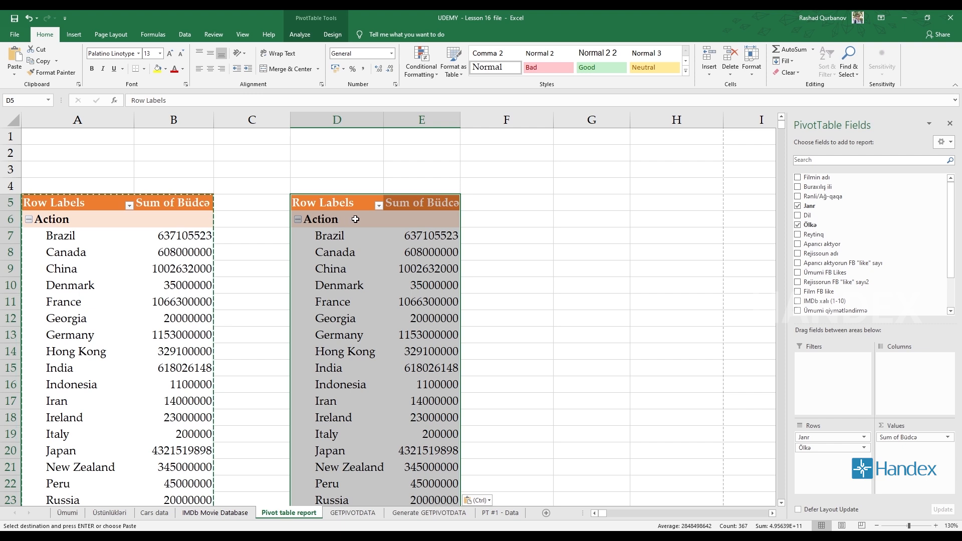
{"action": "left_click", "coordinate": [122, 215]}
{"action": "left_click", "coordinate": [347, 223]}
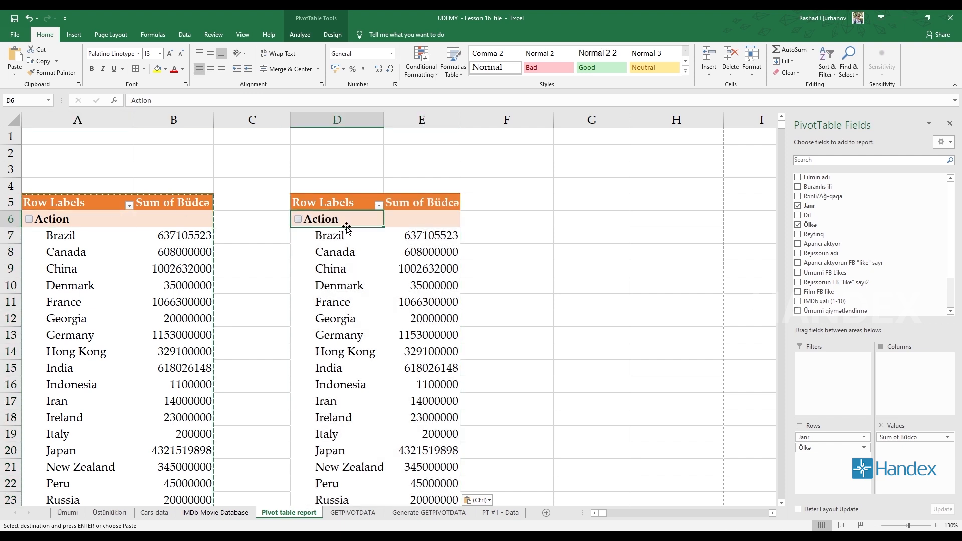
- Remove Ölkə from the row fields of the original pivot table and compare it with the pasted copy
{"action": "left_click", "coordinate": [105, 283]}
{"action": "left_click", "coordinate": [377, 271]}
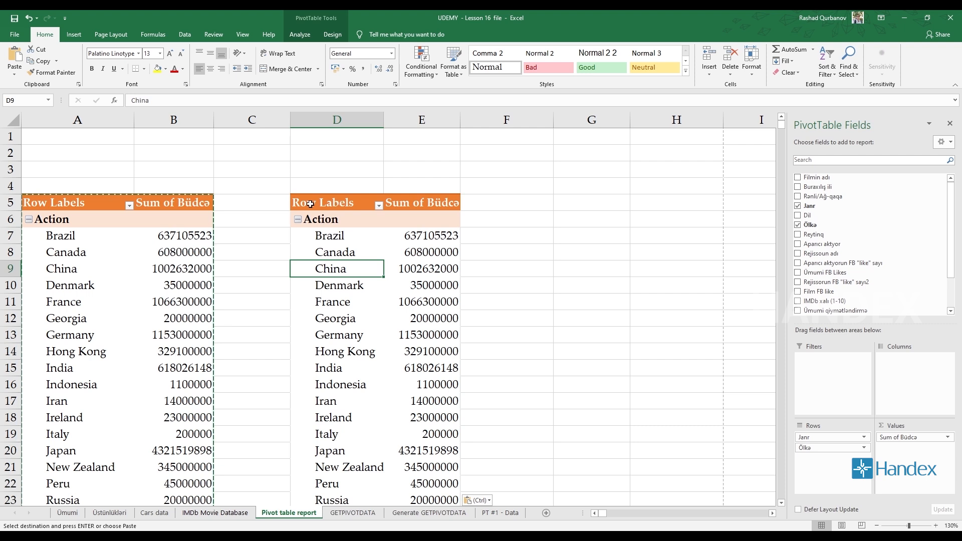
{"action": "left_click", "coordinate": [92, 225]}
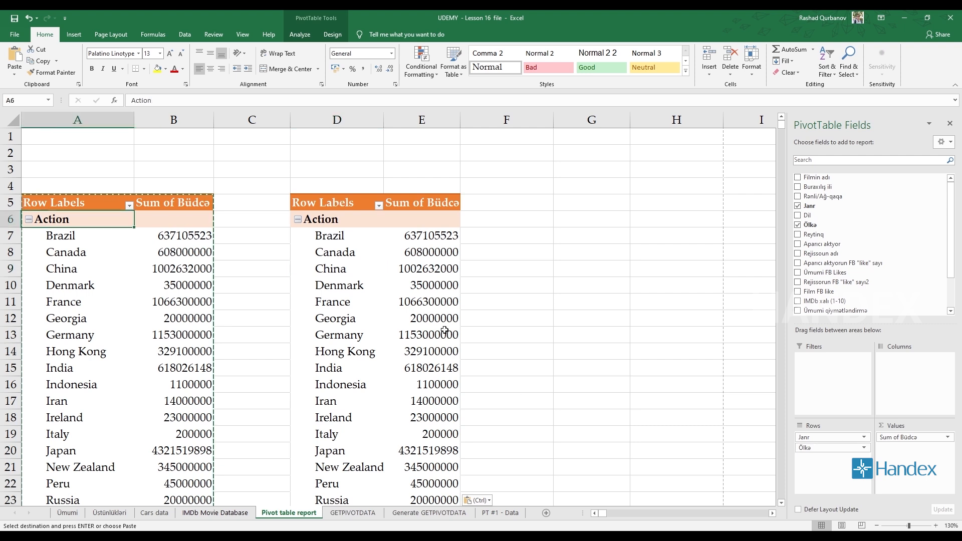
{"action": "left_click_drag", "start_coordinate": [831, 447], "coordinate": [861, 273]}
{"action": "left_click", "coordinate": [48, 247]}
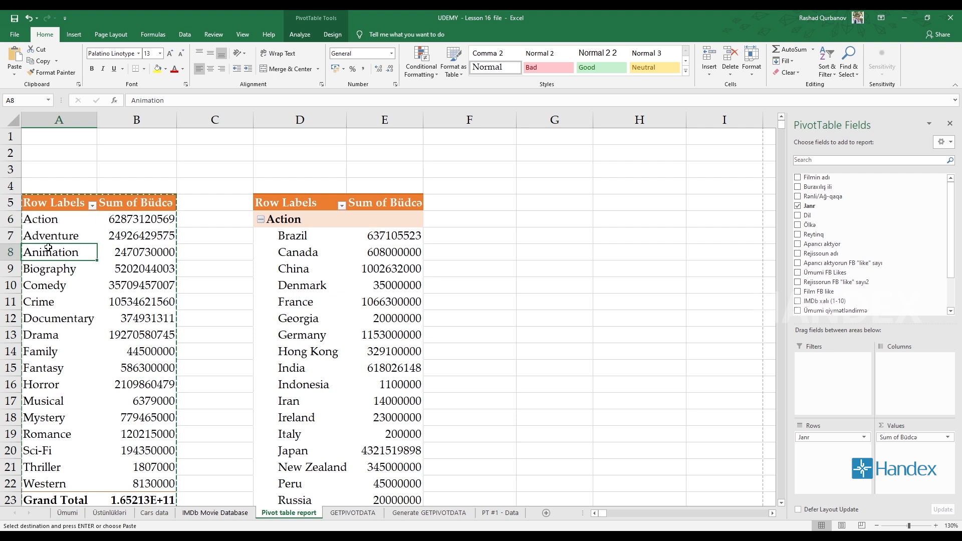
{"action": "left_click", "coordinate": [143, 250]}
{"action": "left_click", "coordinate": [293, 266]}
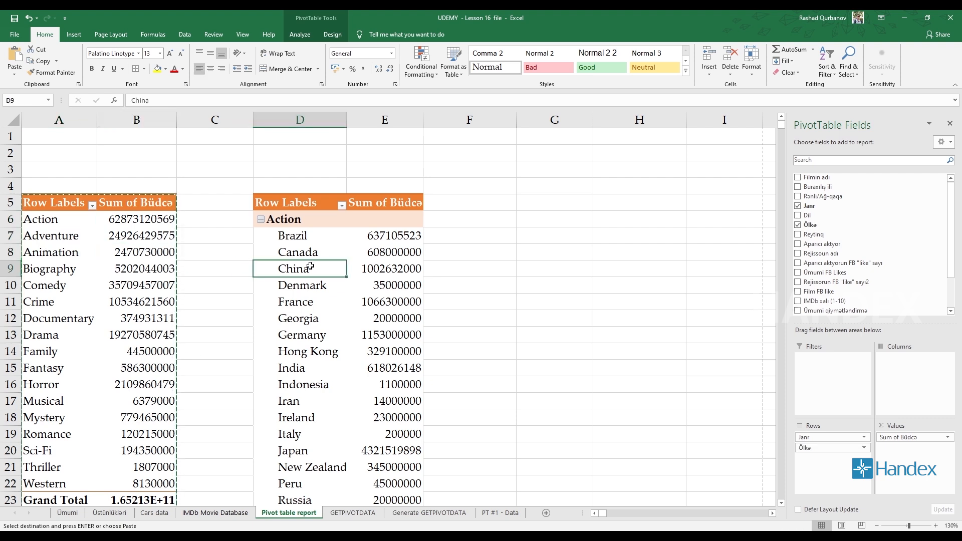
- Delete columns D to F, which hold the pasted copy of the pivot table
{"action": "left_click_drag", "start_coordinate": [300, 120], "coordinate": [468, 120]}
{"action": "right_click", "coordinate": [408, 121]}
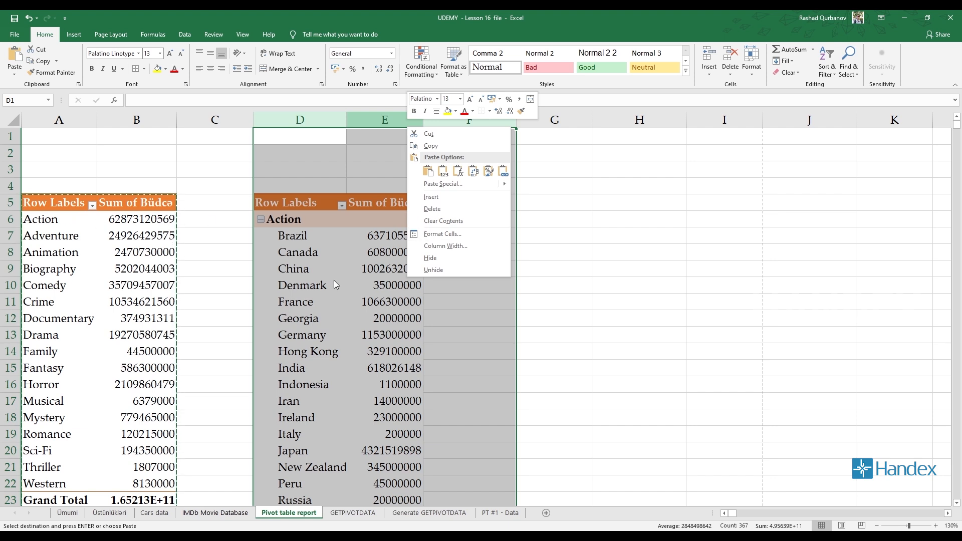
{"action": "left_click", "coordinate": [432, 208]}
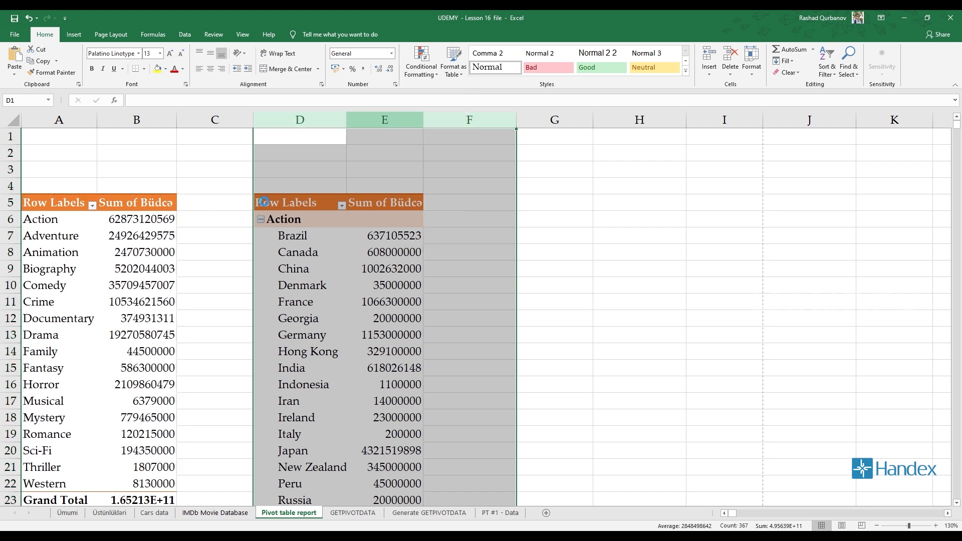
- Select the entire remaining pivot table with the PivotTable Select command, starting from the Sum of Büdcə header
{"action": "left_click", "coordinate": [136, 203]}
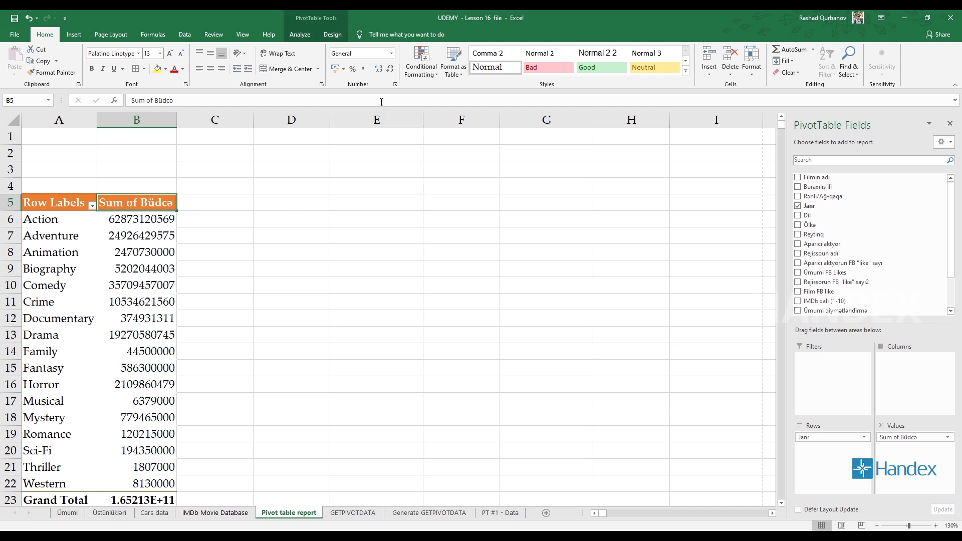
{"action": "left_click", "coordinate": [296, 38]}
{"action": "left_click", "coordinate": [462, 70]}
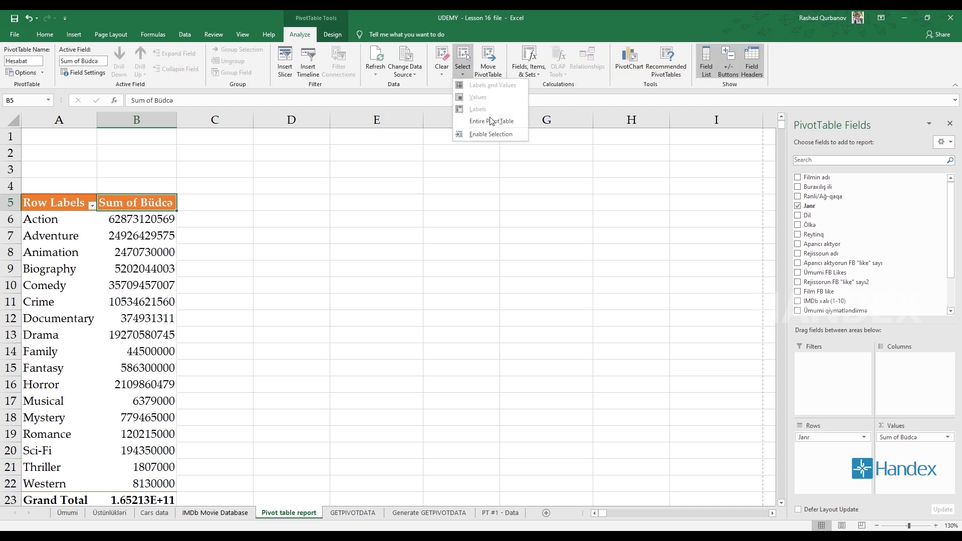
{"action": "left_click", "coordinate": [491, 120]}
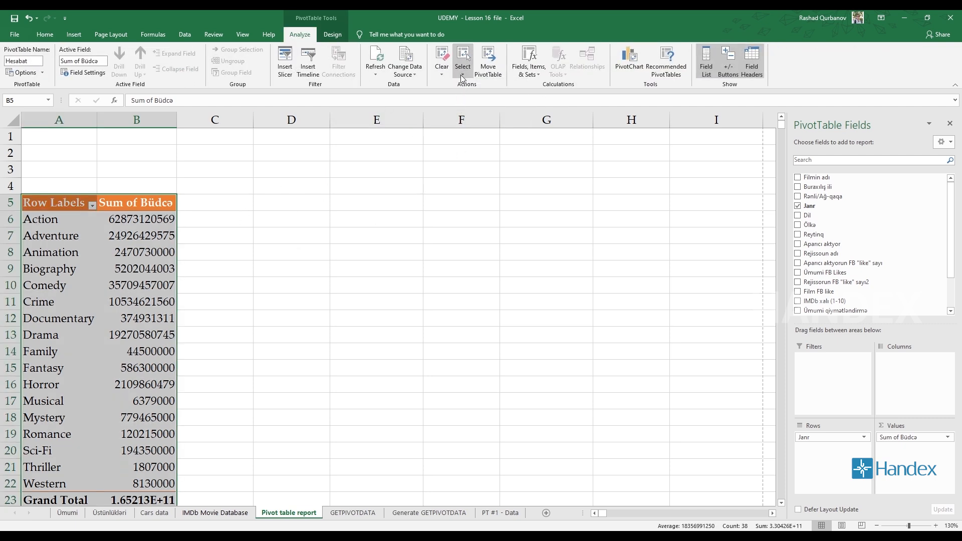
{"action": "left_click", "coordinate": [463, 70]}
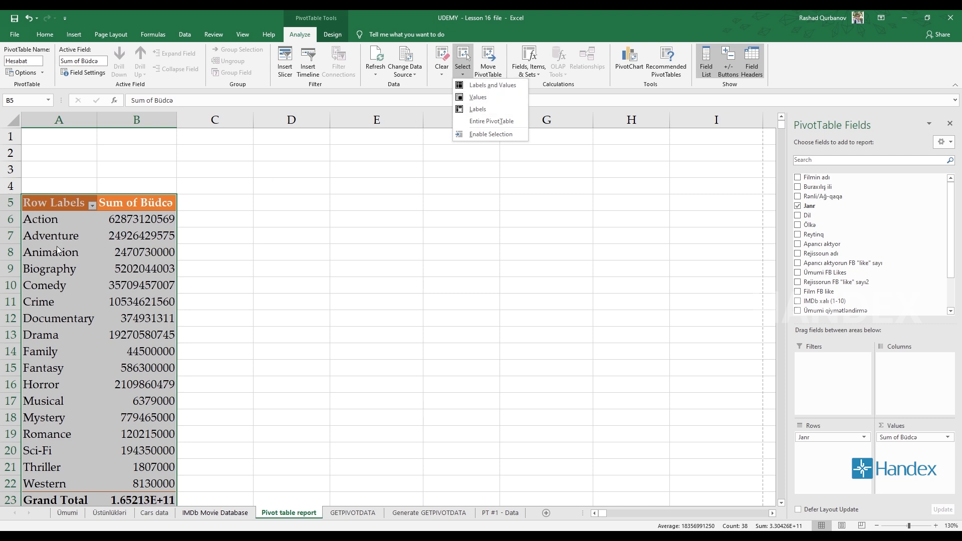
{"action": "left_click", "coordinate": [210, 296]}
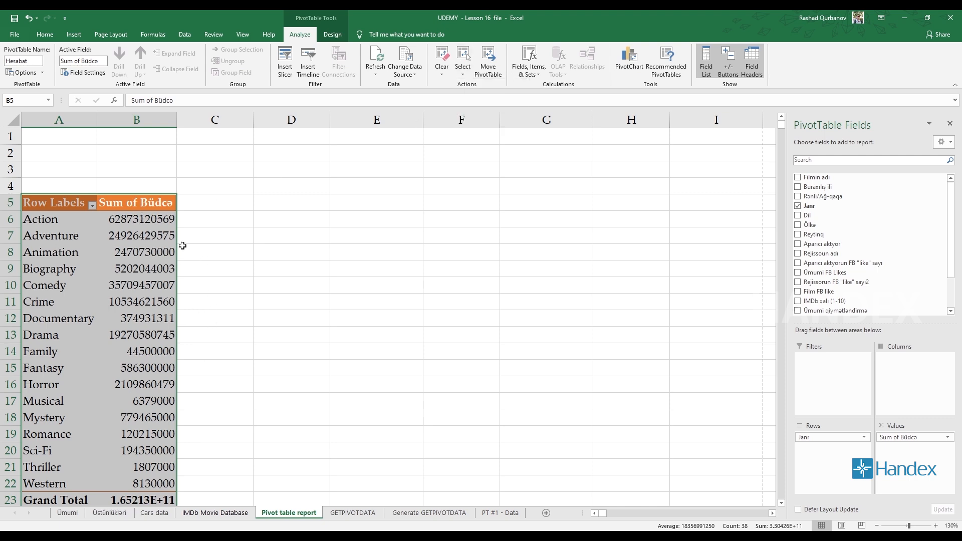
- Narrow the selection to the pivot table's values and paste a copy of them at cell E5
{"action": "left_click", "coordinate": [463, 74]}
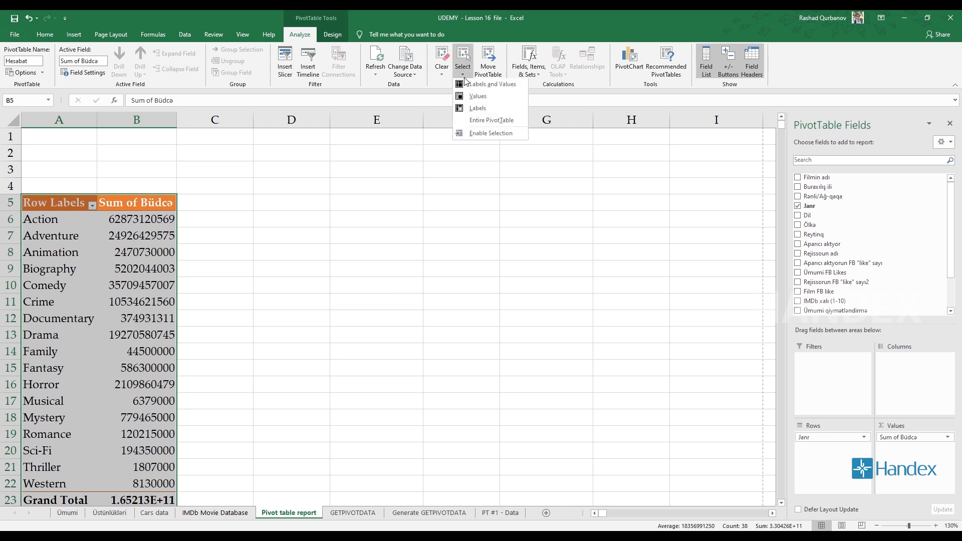
{"action": "left_click", "coordinate": [479, 99]}
{"action": "key", "text": "ctrl+c"}
{"action": "left_click", "coordinate": [392, 207]}
{"action": "key", "text": "ctrl+v"}
{"action": "scroll", "coordinate": [383, 285], "scroll_direction": "down", "scroll_amount": 2}
{"action": "scroll", "coordinate": [384, 284], "scroll_direction": "up", "scroll_amount": 2}
- Select only the pivot table's labels, and switch the selection to Labels and Values
{"action": "left_click", "coordinate": [137, 269]}
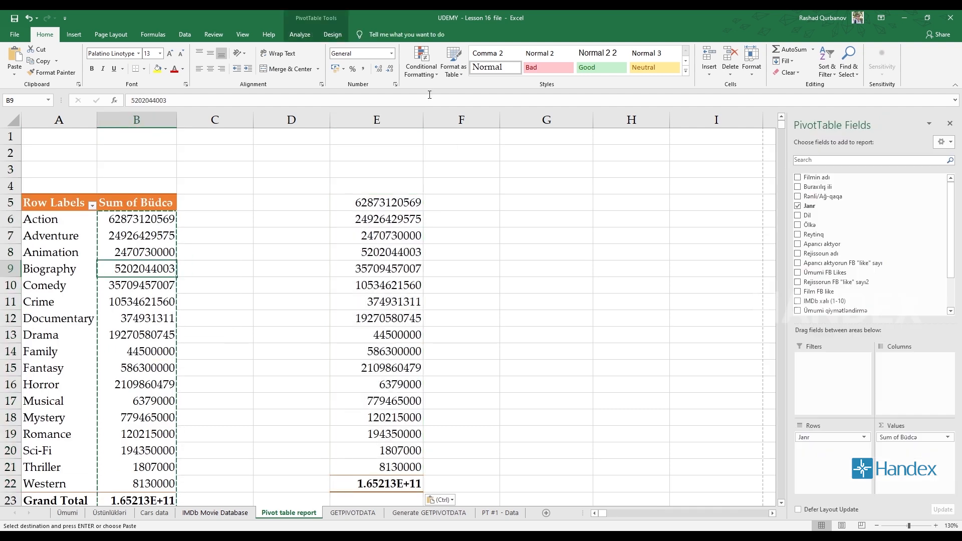
{"action": "left_click", "coordinate": [300, 34]}
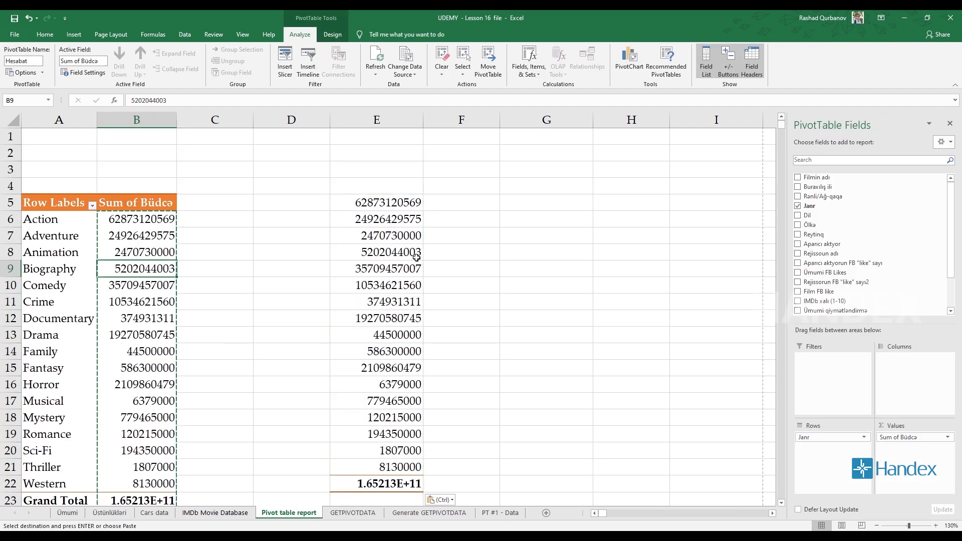
{"action": "left_click", "coordinate": [462, 63]}
{"action": "left_click", "coordinate": [489, 121]}
{"action": "left_click", "coordinate": [465, 72]}
{"action": "left_click", "coordinate": [483, 117]}
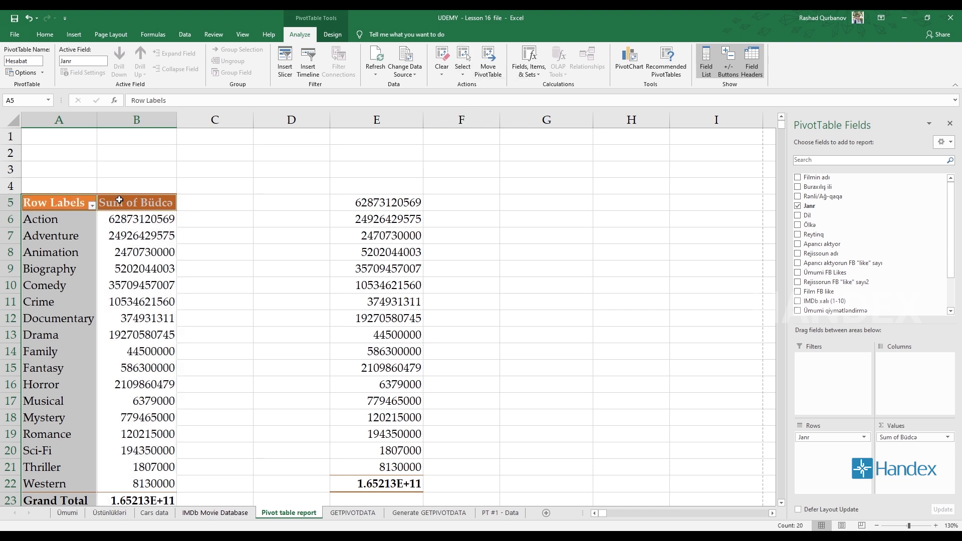
{"action": "left_click", "coordinate": [463, 70]}
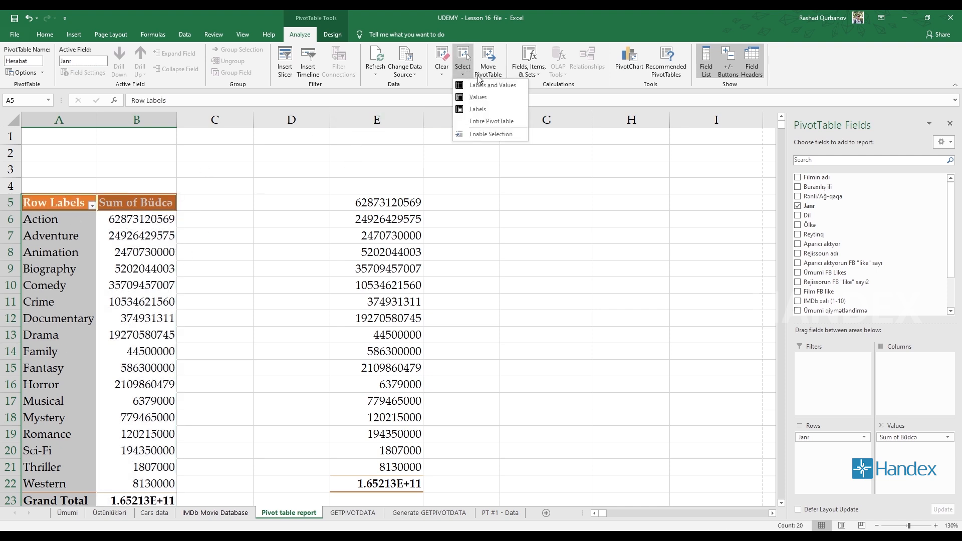
{"action": "left_click", "coordinate": [488, 85]}
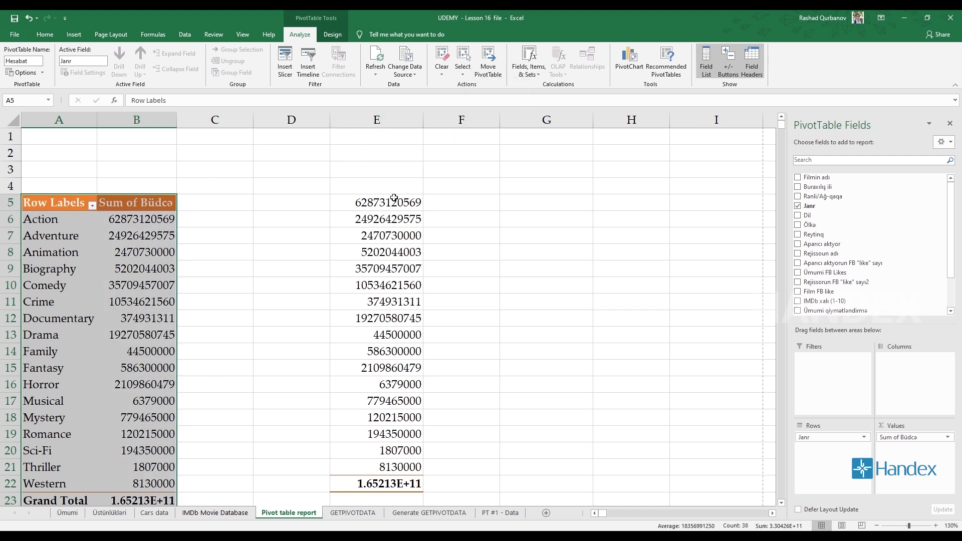
- Delete column E with the pasted values and return to a value cell of the pivot table
{"action": "right_click", "coordinate": [378, 122]}
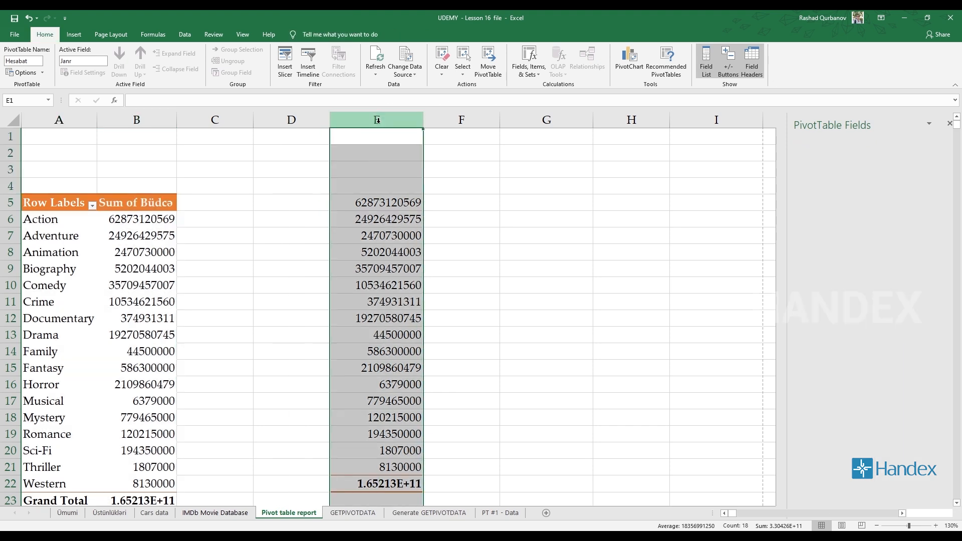
{"action": "left_click", "coordinate": [417, 252]}
{"action": "left_click", "coordinate": [135, 246]}
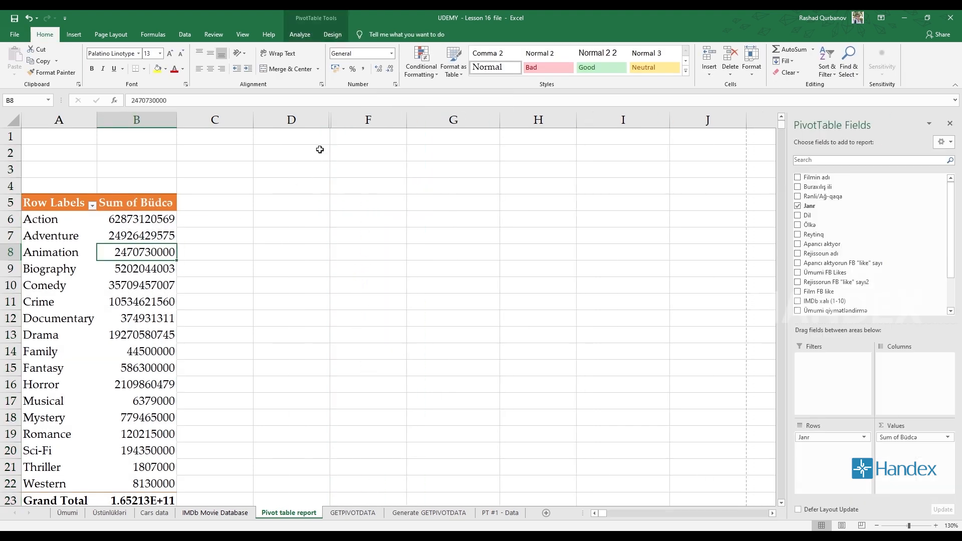
{"action": "left_click", "coordinate": [286, 39]}
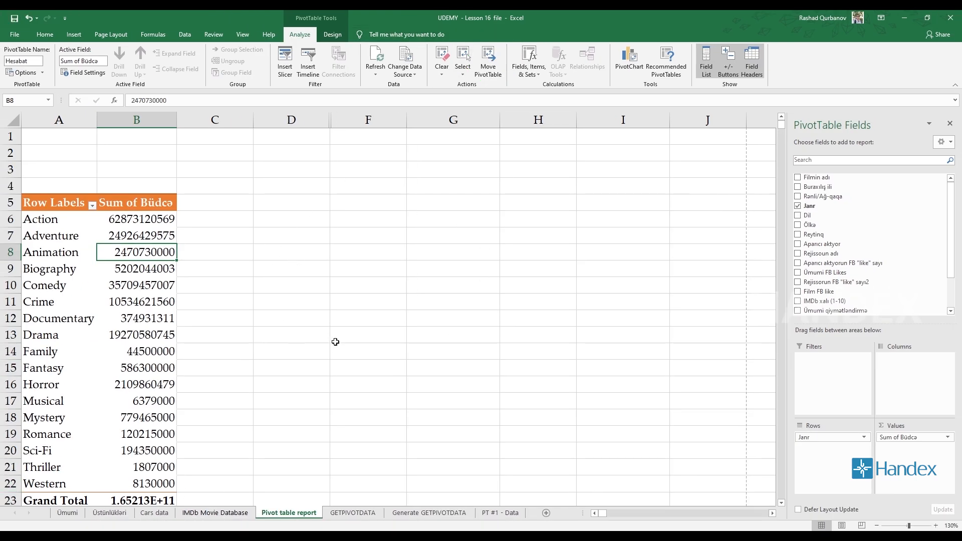
{"action": "left_click", "coordinate": [35, 204]}
{"action": "left_click", "coordinate": [34, 97]}
{"action": "left_click", "coordinate": [560, 209]}
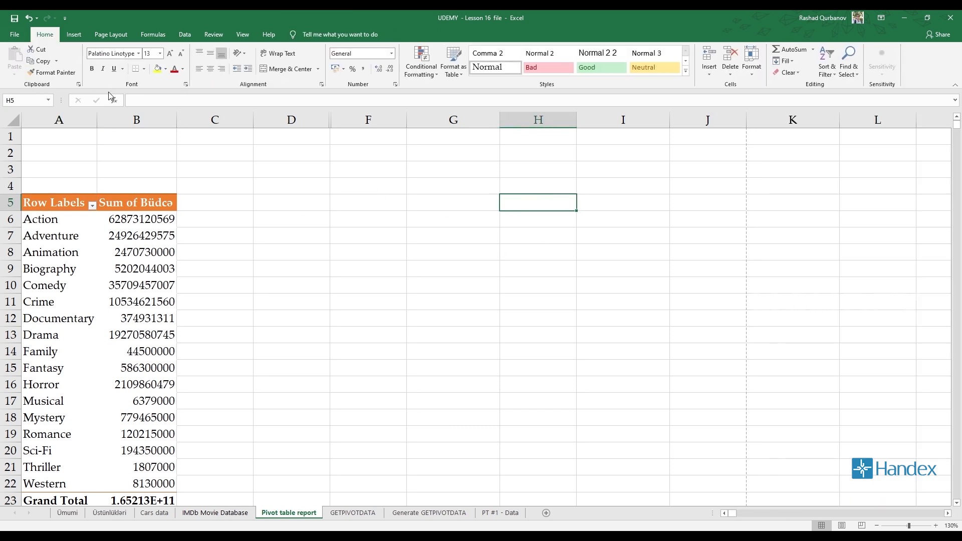
{"action": "left_click", "coordinate": [617, 140]}
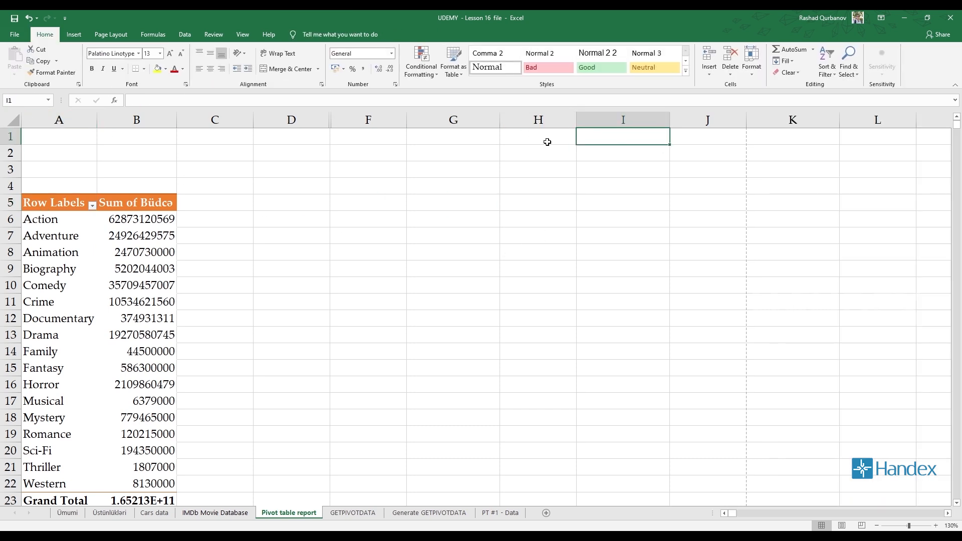
- Move the pivot table to cell I1 of the existing Pivot table report worksheet
{"action": "left_click", "coordinate": [168, 215]}
{"action": "left_click", "coordinate": [299, 34]}
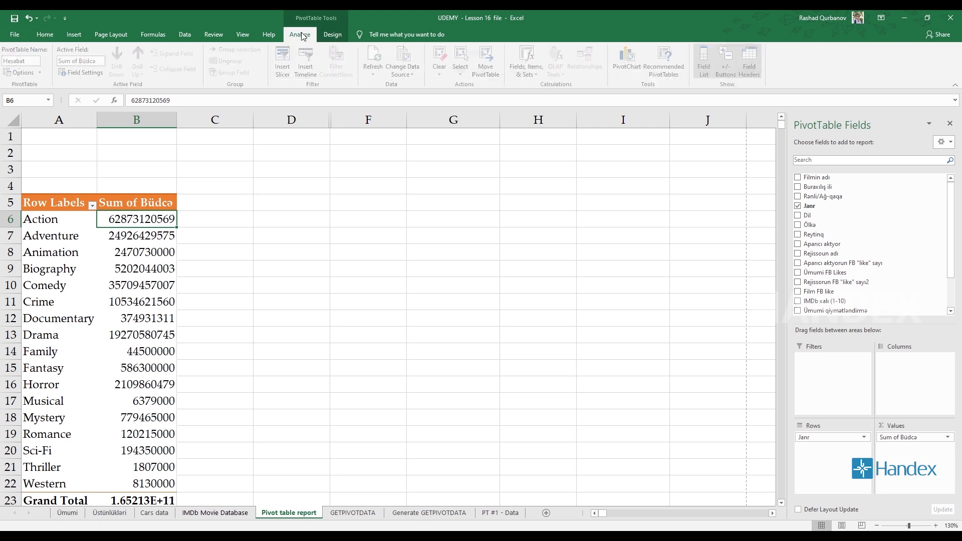
{"action": "left_click", "coordinate": [488, 57]}
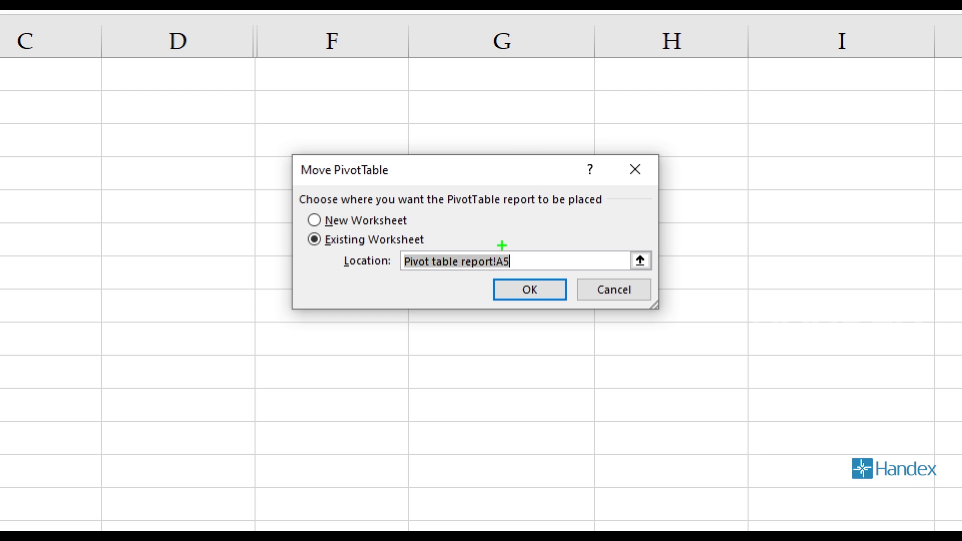
{"action": "mouse_move", "coordinate": [283, 250]}
{"action": "left_mouse_down"}
{"action": "mouse_move", "coordinate": [371, 259]}
{"action": "mouse_move", "coordinate": [282, 240]}
{"action": "left_mouse_up"}
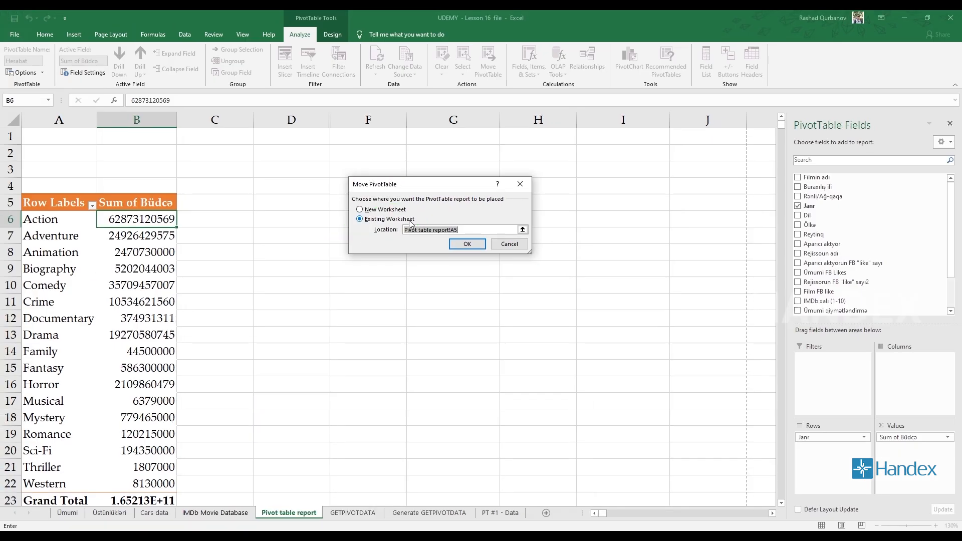
{"action": "left_click", "coordinate": [769, 86]}
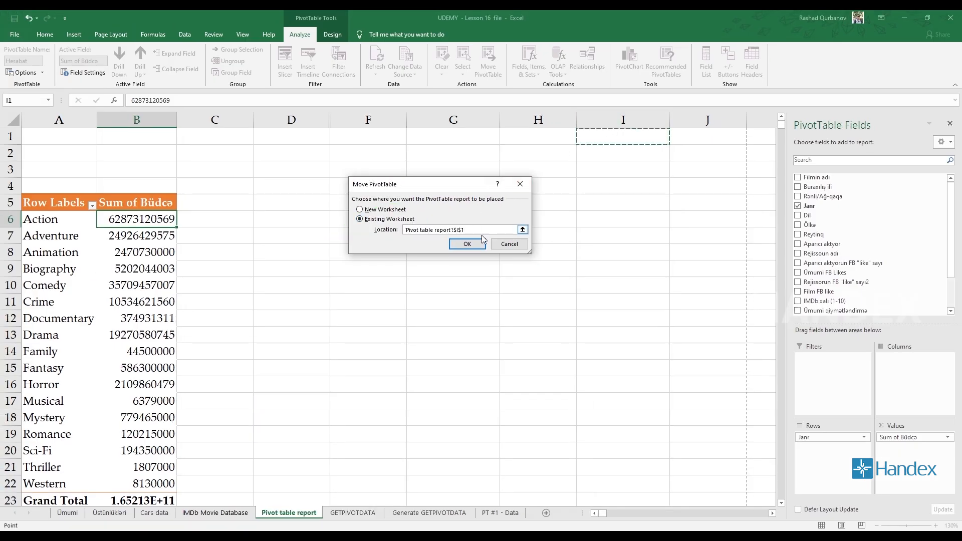
{"action": "left_click", "coordinate": [467, 244]}
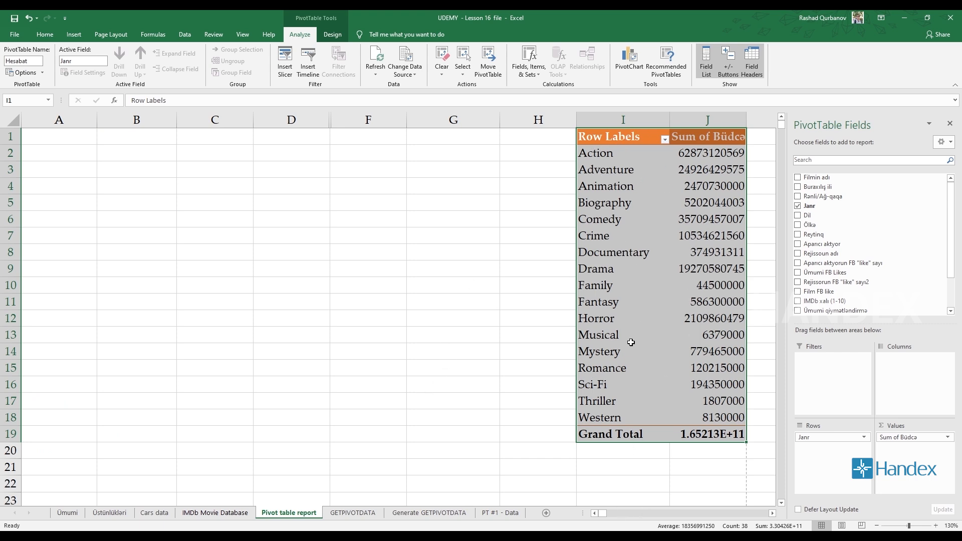
- Add a blank worksheet, and move the pivot table from Pivot table report to another new worksheet
{"action": "left_click", "coordinate": [546, 512]}
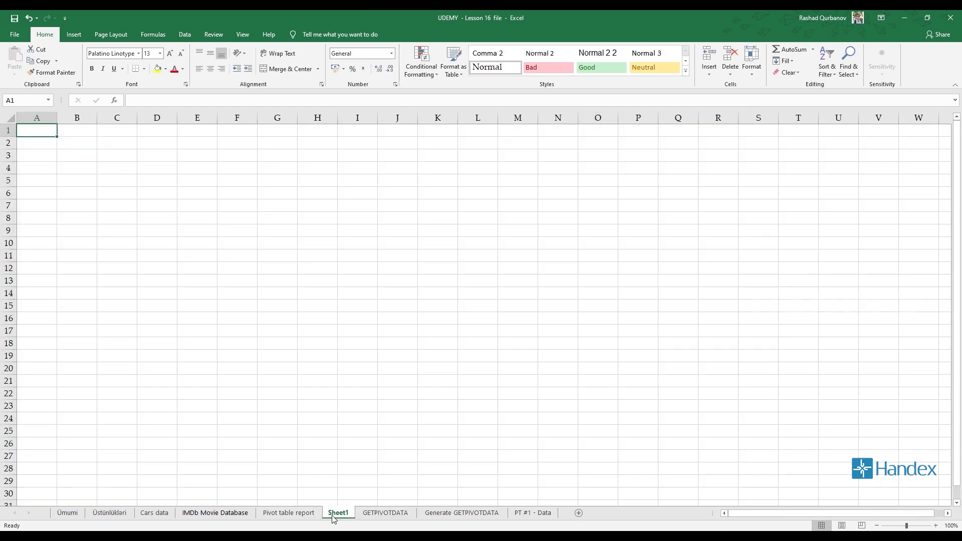
{"action": "left_click", "coordinate": [289, 513]}
{"action": "left_click", "coordinate": [495, 67]}
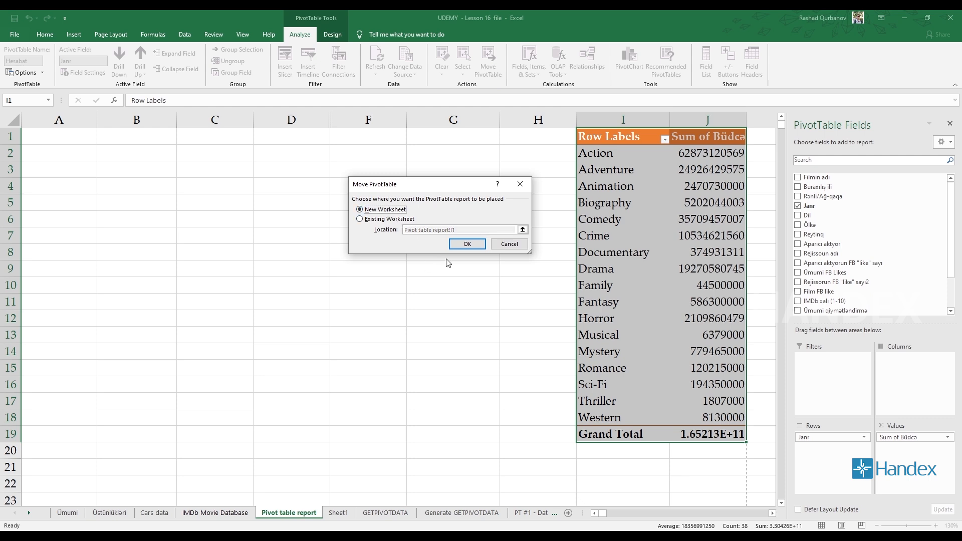
{"action": "left_click", "coordinate": [464, 248]}
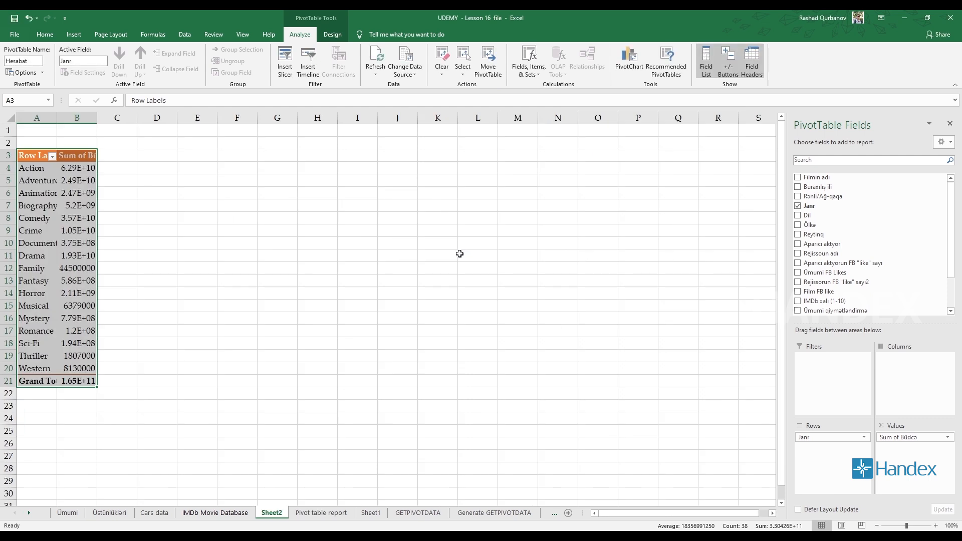
- Delete the empty Sheet1 worksheet
{"action": "right_click", "coordinate": [370, 512]}
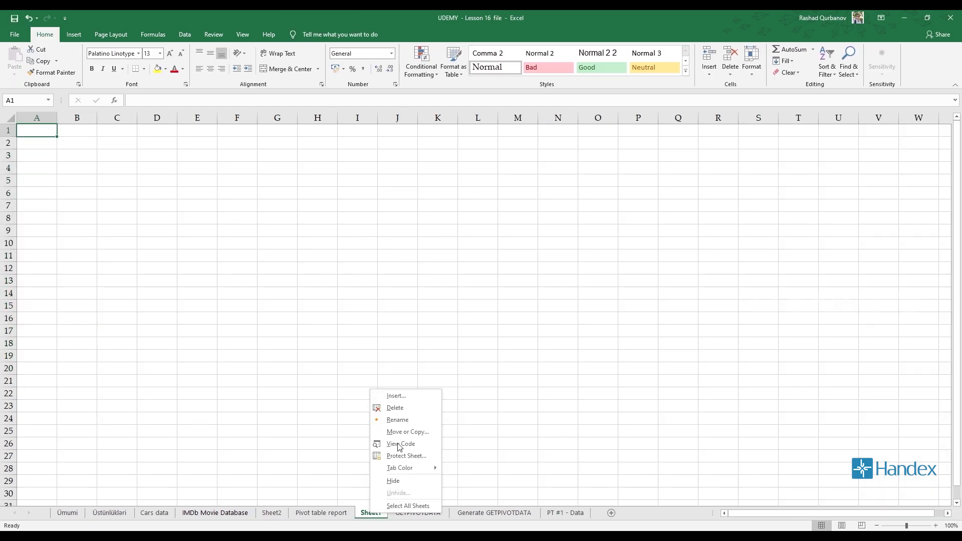
{"action": "left_click", "coordinate": [396, 405]}
- Select columns A and B of Sheet2, which hold the moved pivot table
{"action": "left_click", "coordinate": [266, 511]}
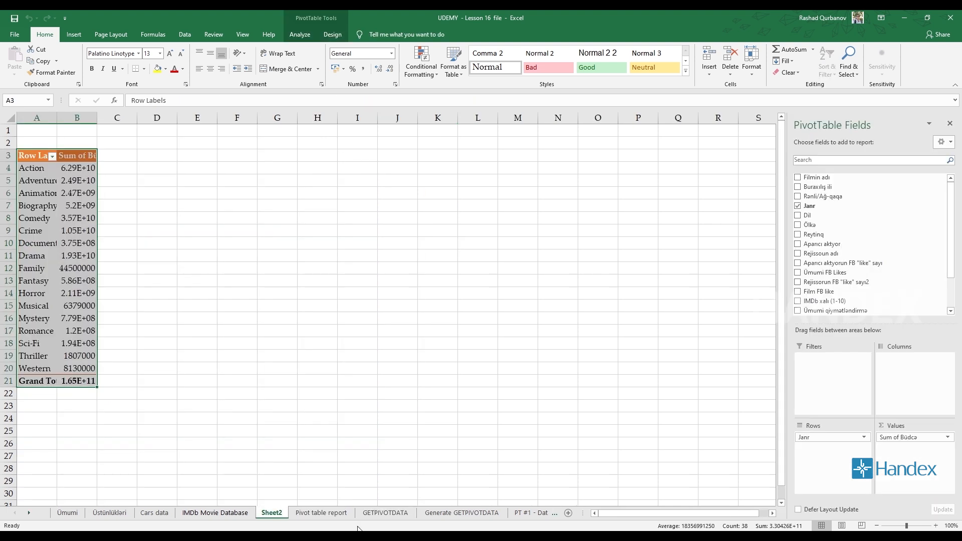
{"action": "left_click_drag", "start_coordinate": [50, 117], "coordinate": [77, 117]}
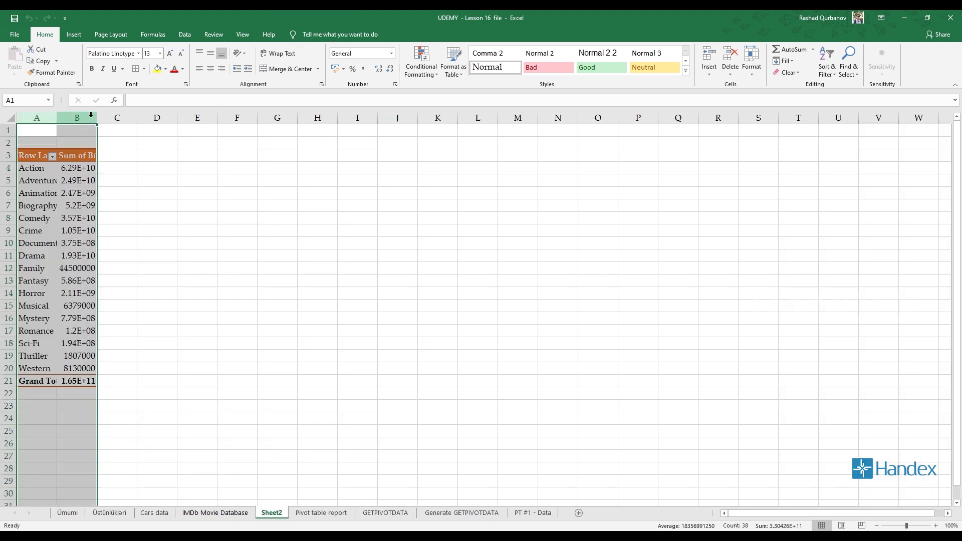